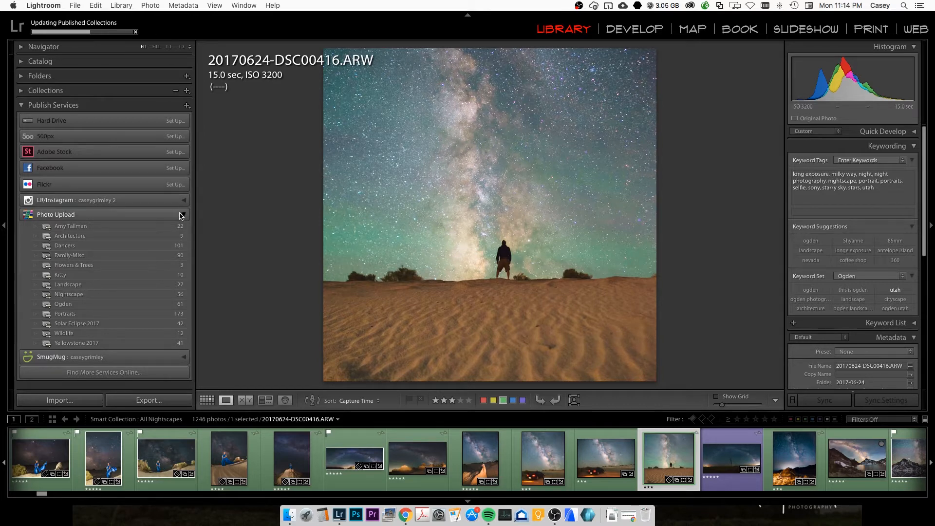
Step: View the installed plug-ins and the Adobe Add-ons site by way of the Publishing Manager, and close both managers without saving
click(187, 105)
click(197, 116)
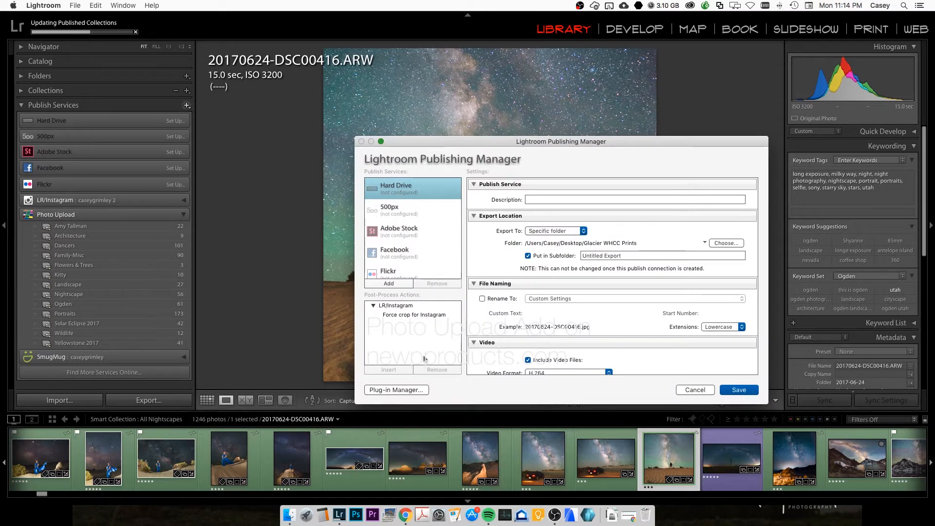
click(411, 389)
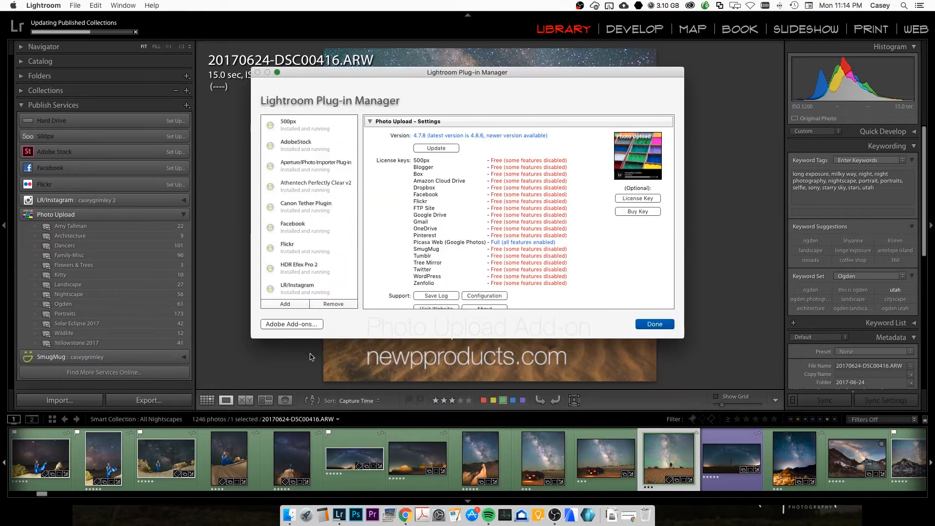
click(291, 324)
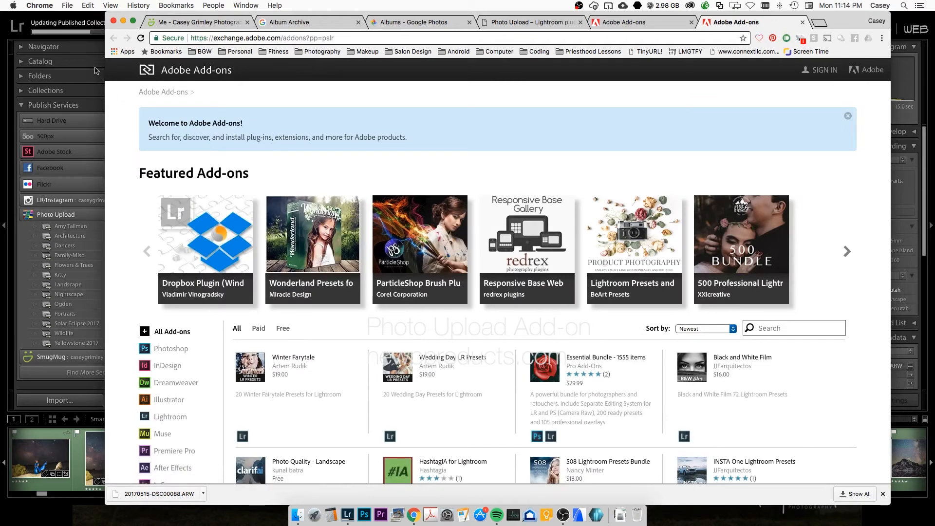
click(124, 22)
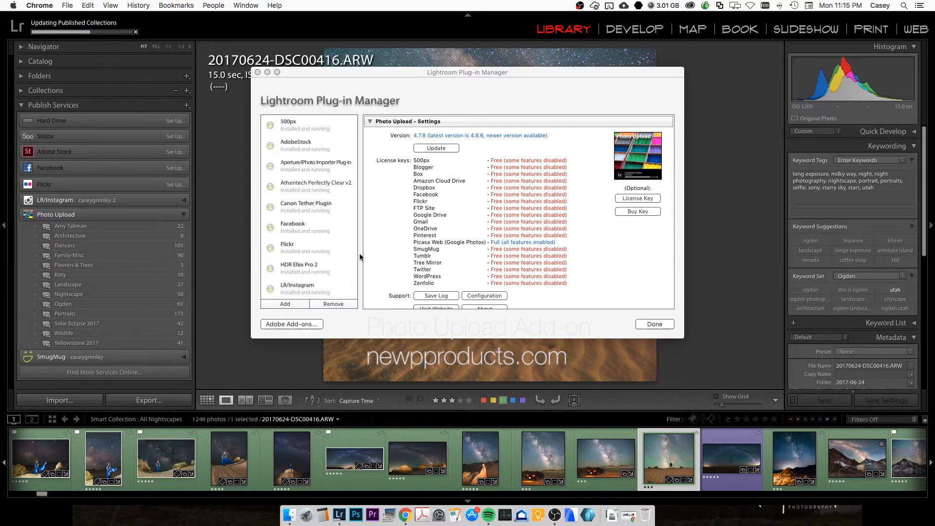
click(655, 324)
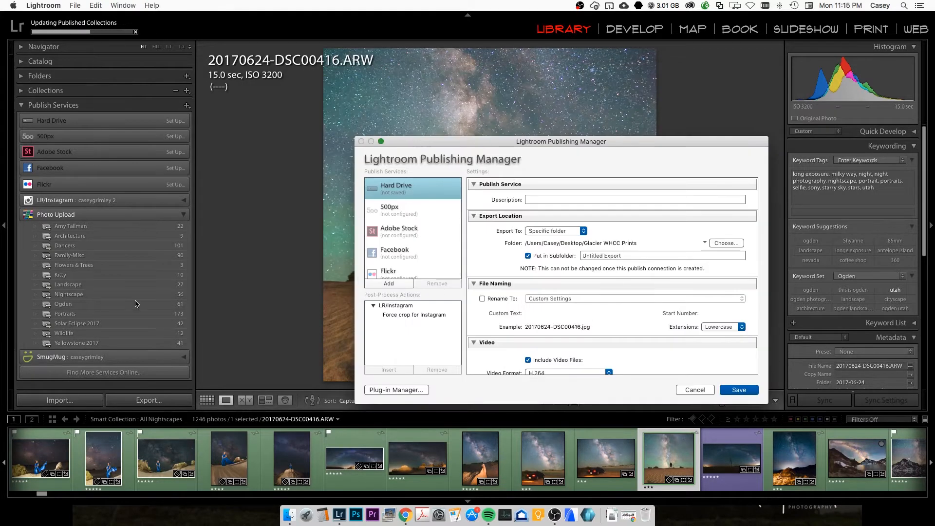
click(696, 390)
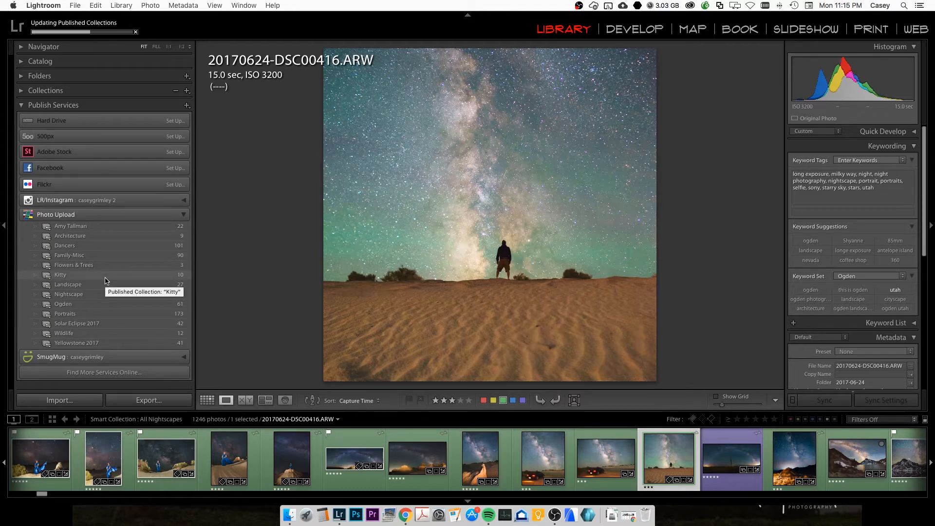
Step: Switch to Chrome and create a Google Photos album titled Selfie containing the last photo from Yesterday
click(406, 514)
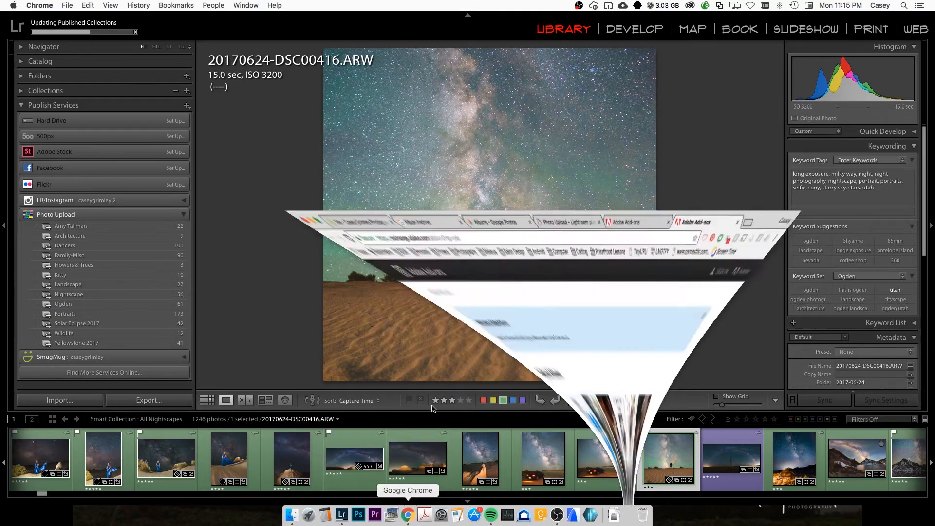
click(414, 22)
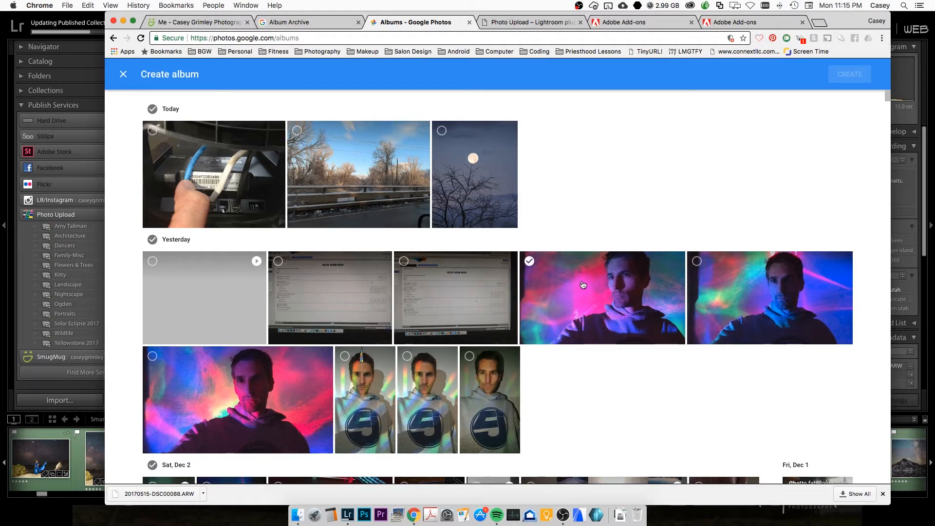
click(470, 356)
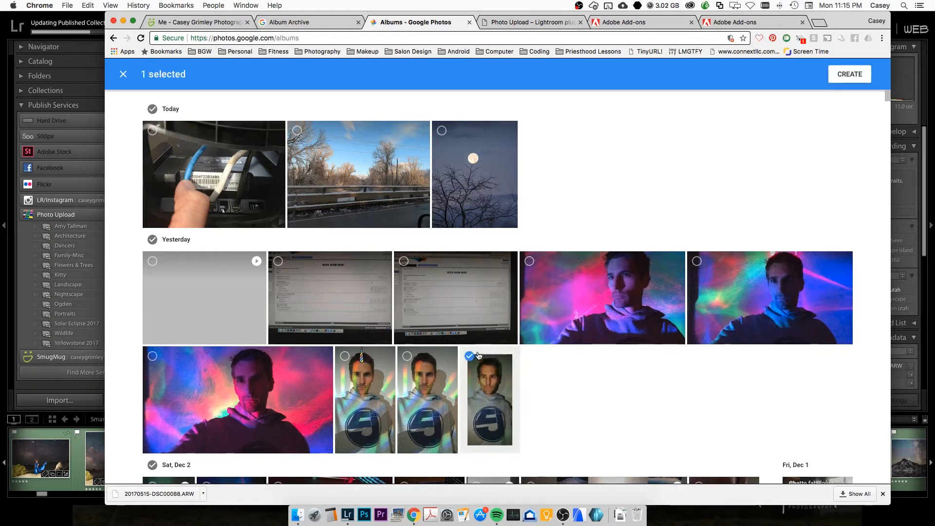
click(837, 78)
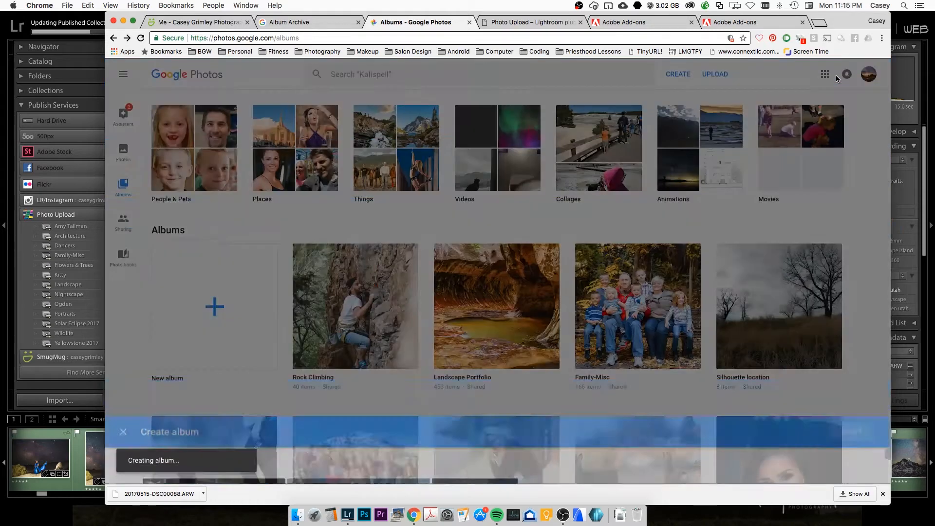
text(Selfie)
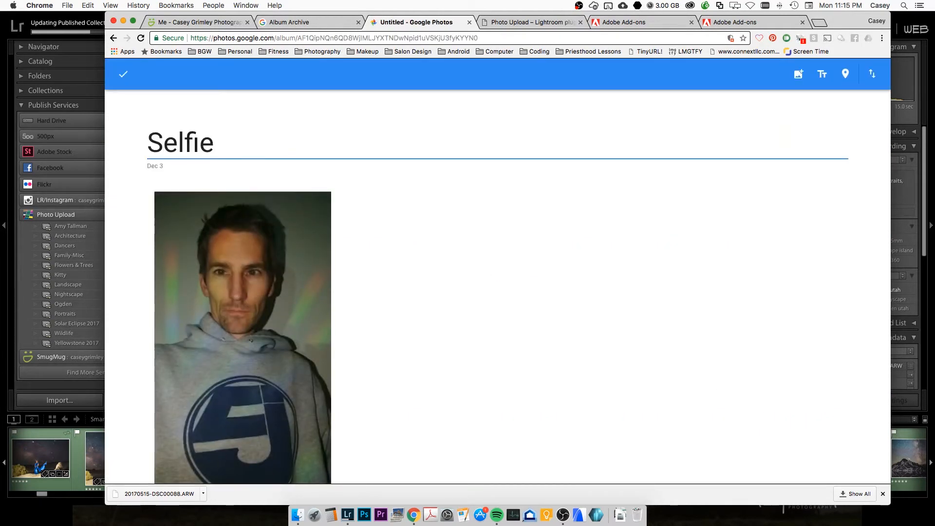
click(123, 74)
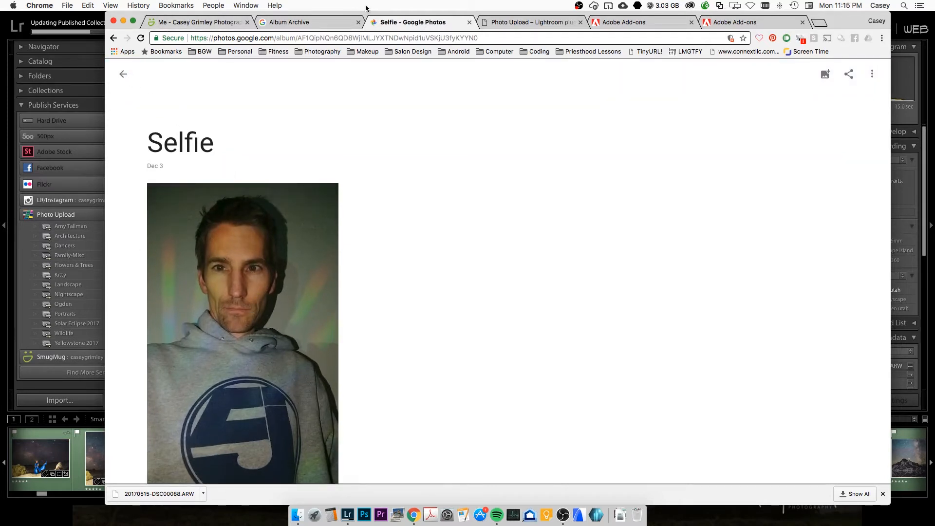
Step: Switch to Lightroom and start a new collection named Selfie under the Photo Upload publish service
click(57, 27)
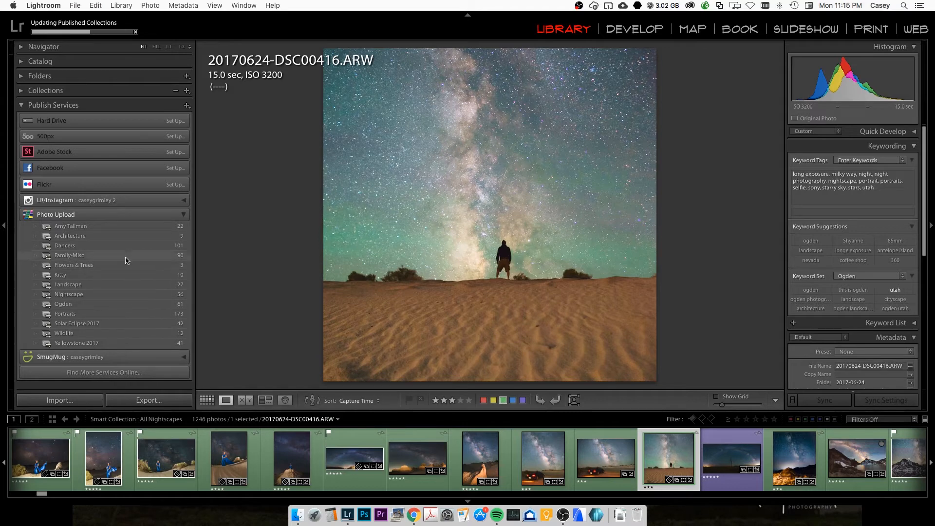
right_click(109, 218)
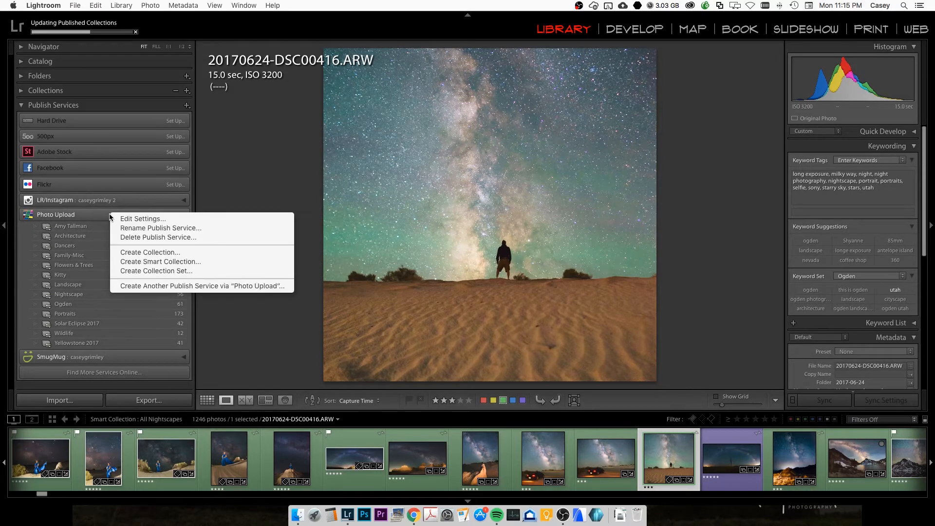
click(148, 253)
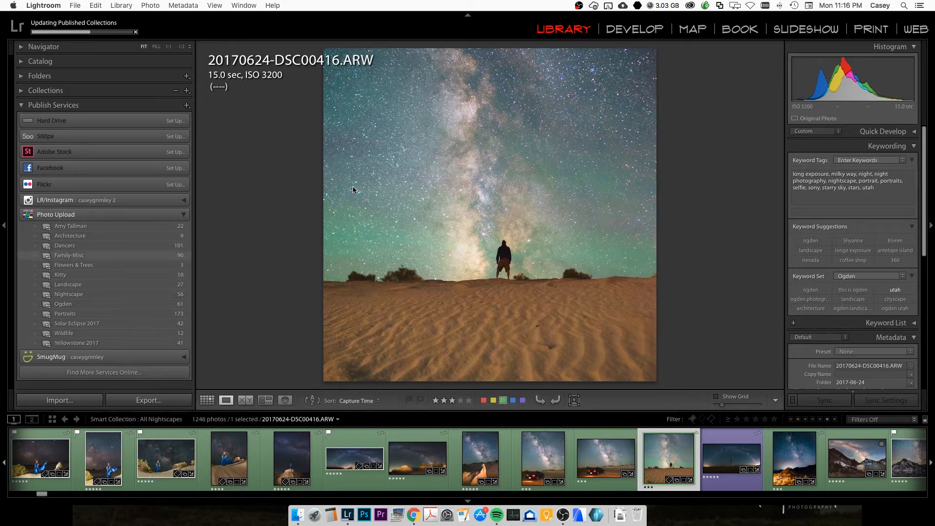
text(Selfie)
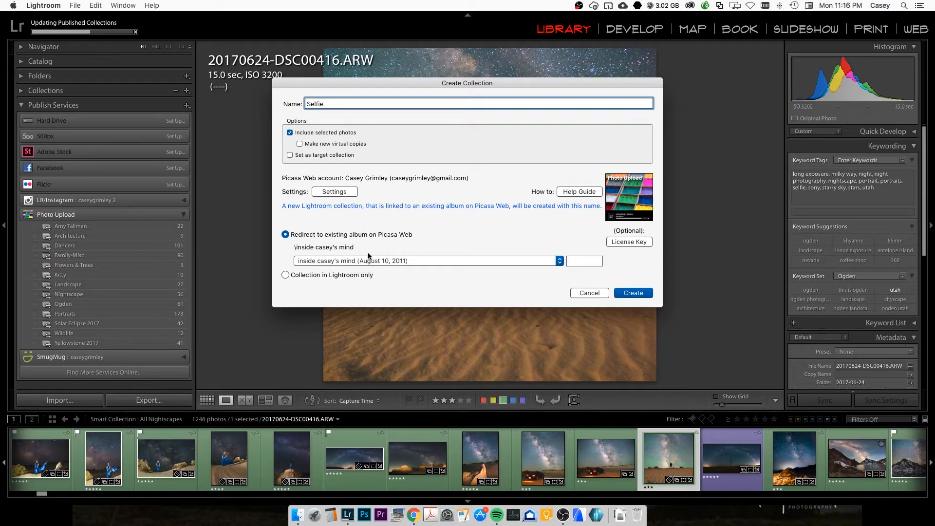
Step: Redirect the new collection to the existing Selfie (December 5, 2017) album and create it with the selected photo included
click(348, 262)
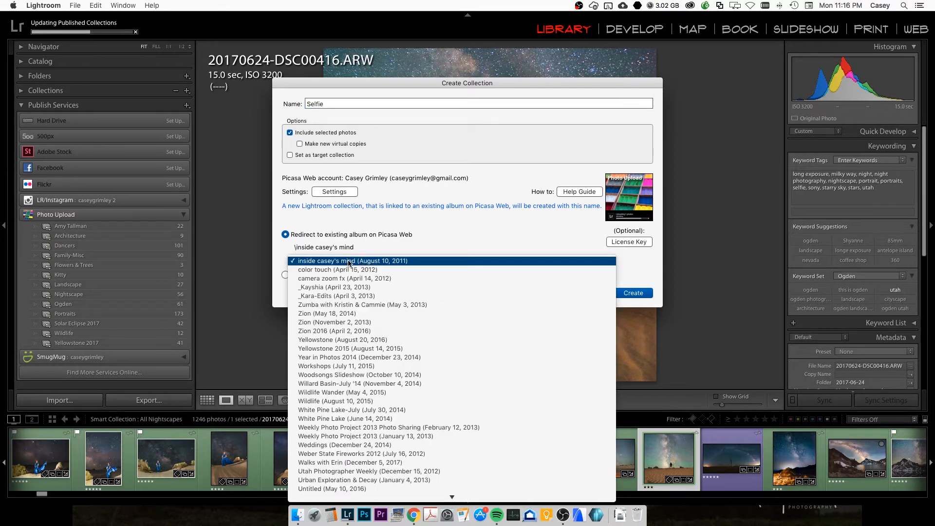
scroll(355, 333, down, 10)
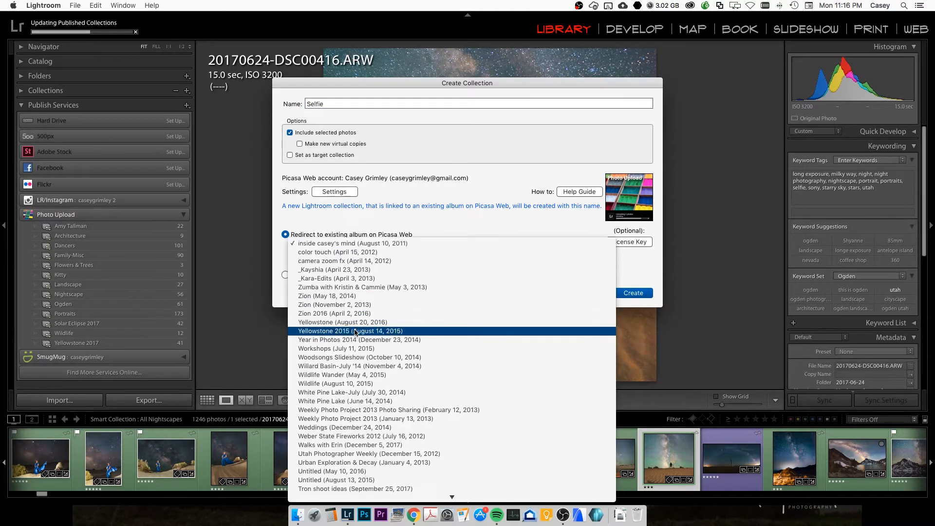
scroll(355, 333, down, 8)
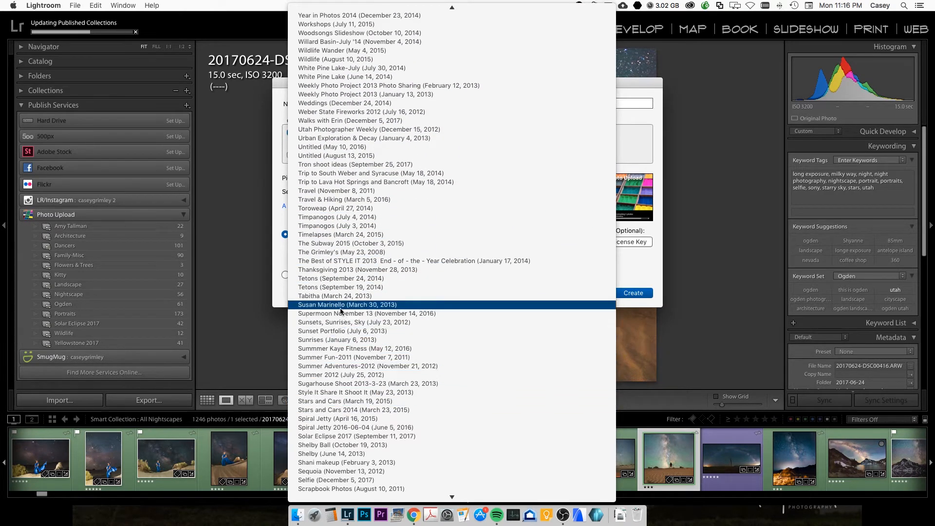
scroll(344, 462, down, 4)
scroll(345, 461, down, 4)
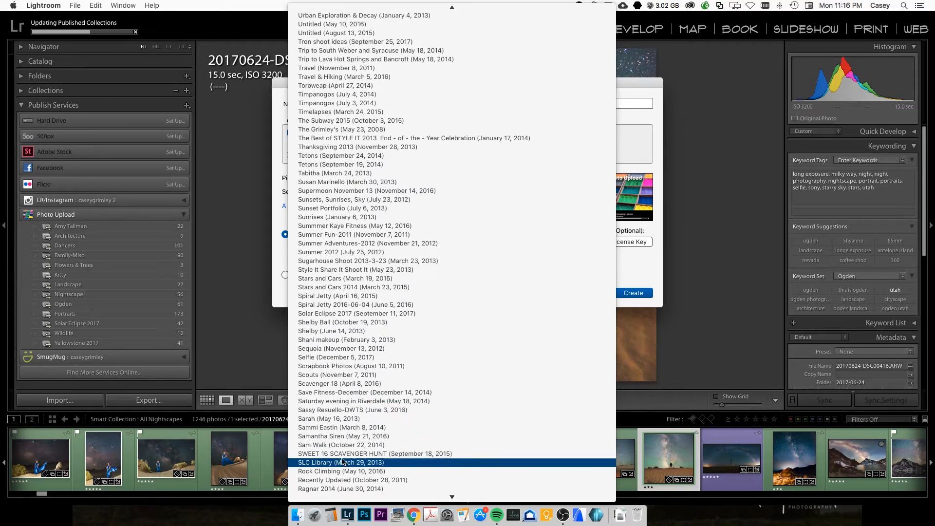
click(341, 360)
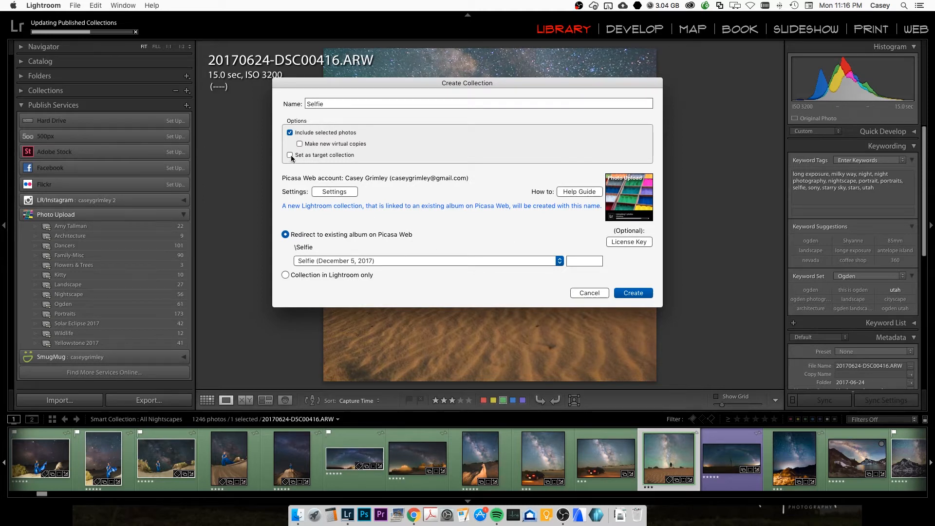
click(631, 294)
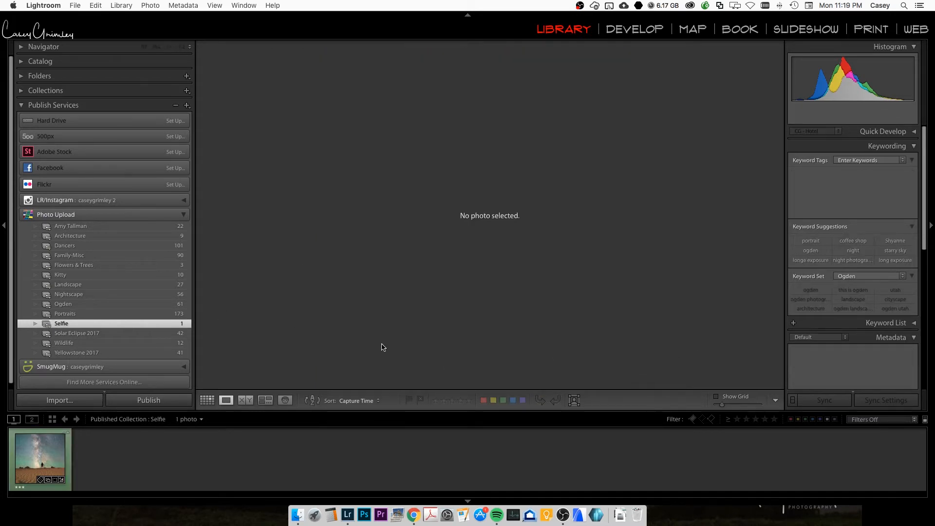
Step: Select the photo in the Selfie collection and review the Photo Upload service's account, export location, file naming and video settings
click(27, 458)
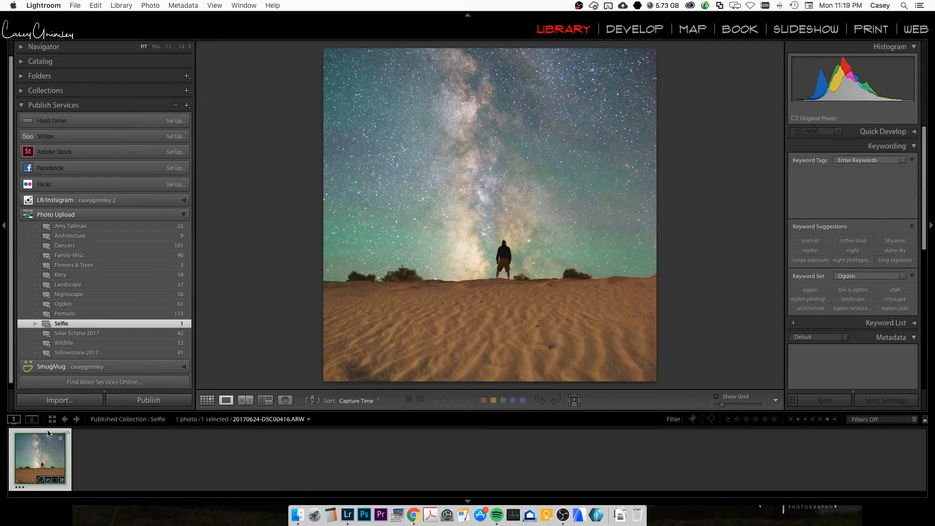
right_click(102, 216)
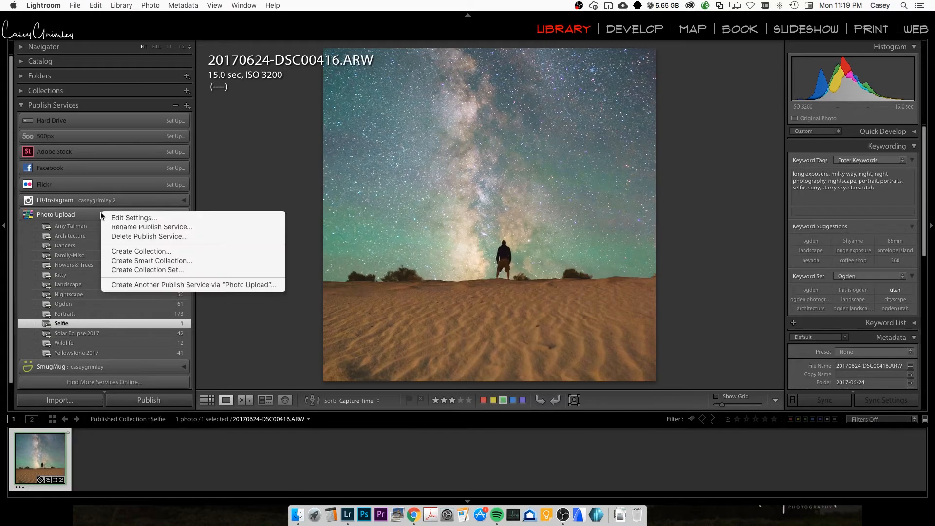
click(127, 218)
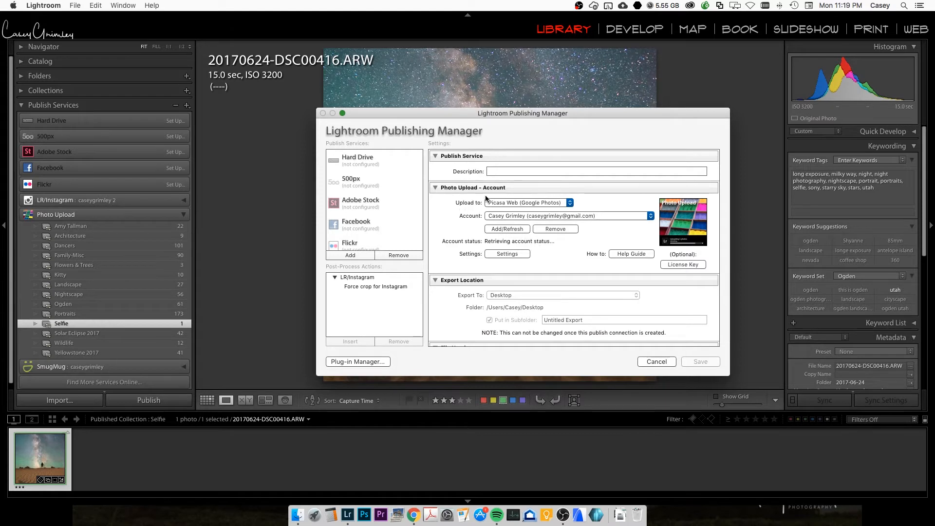
scroll(535, 251, down, 1)
scroll(535, 252, down, 2)
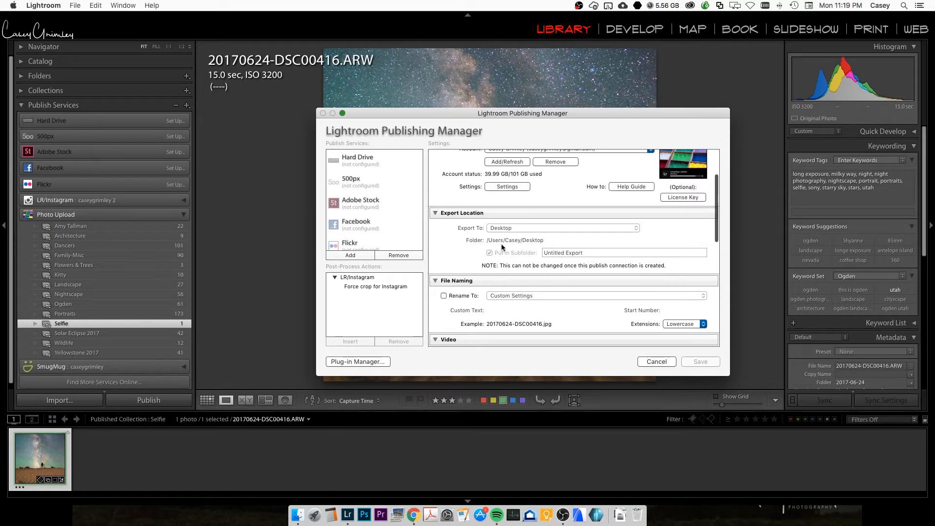
click(454, 214)
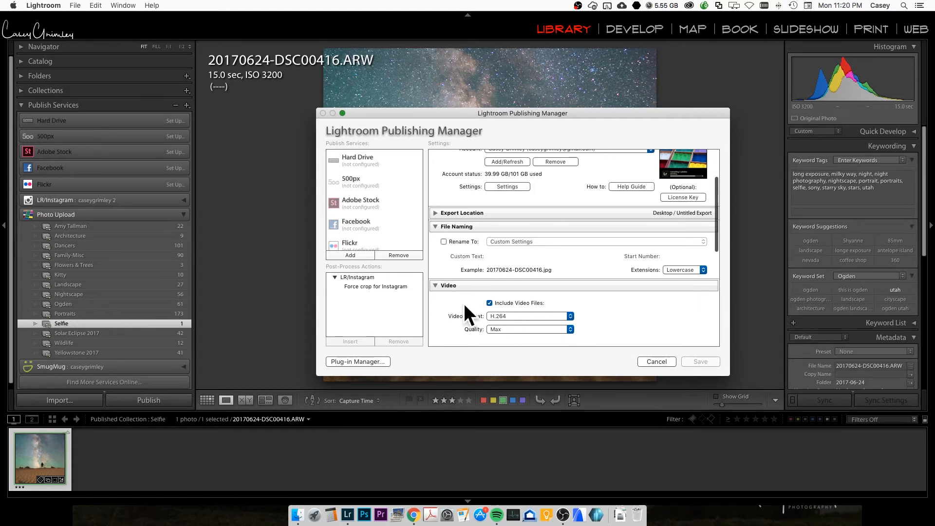
click(442, 288)
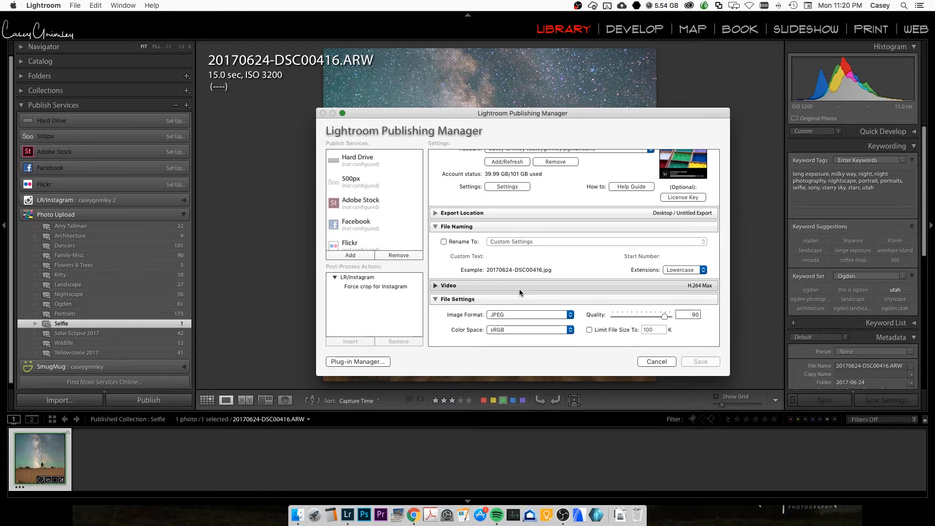
Step: Review the service's file, sizing, sharpening, metadata, watermark and plug-in settings, and close the Publishing Manager without saving
scroll(521, 287, down, 3)
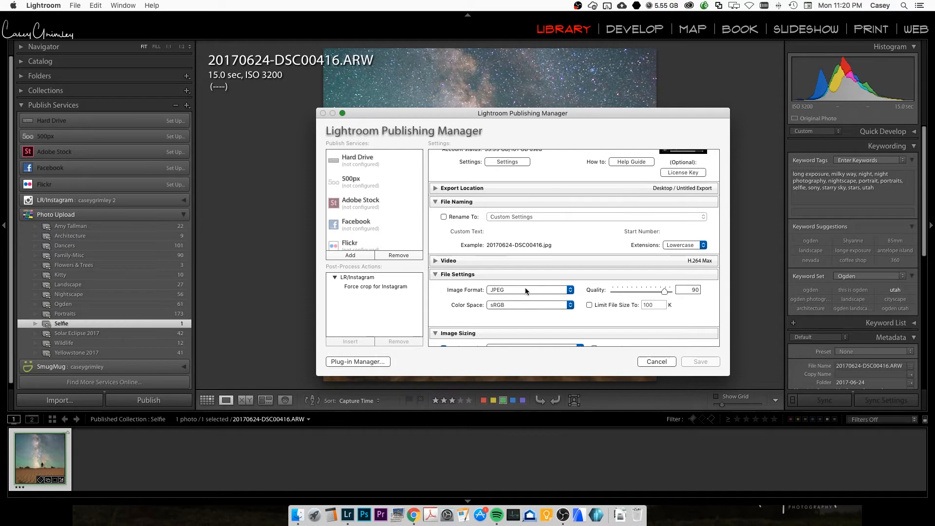
scroll(524, 288, down, 8)
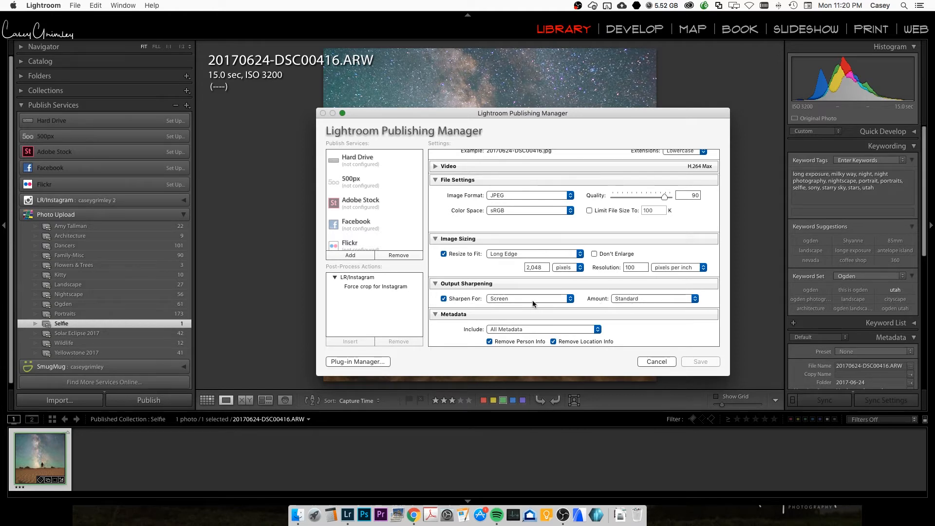
scroll(533, 303, down, 4)
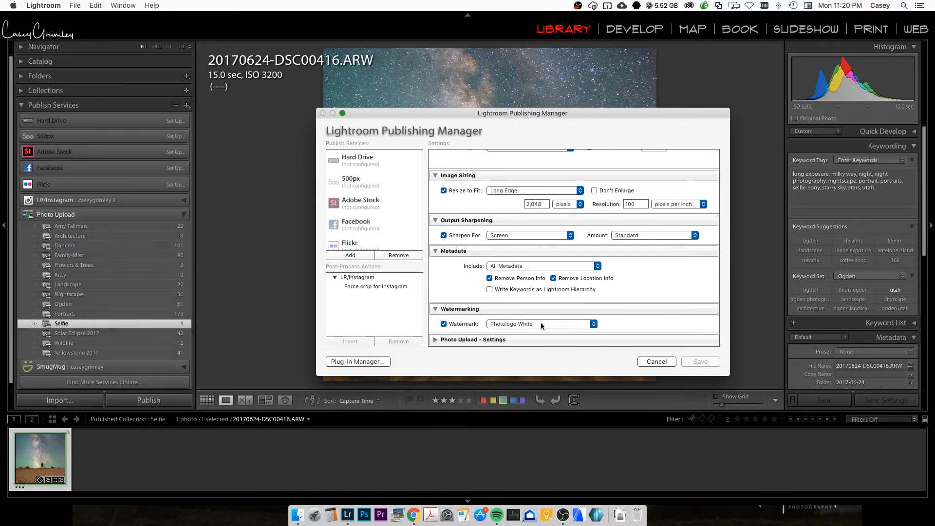
click(496, 341)
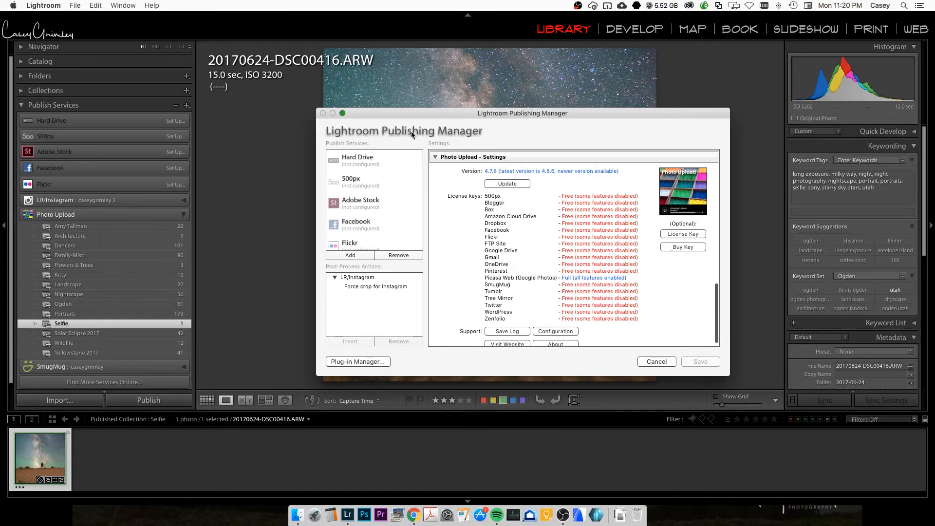
click(452, 158)
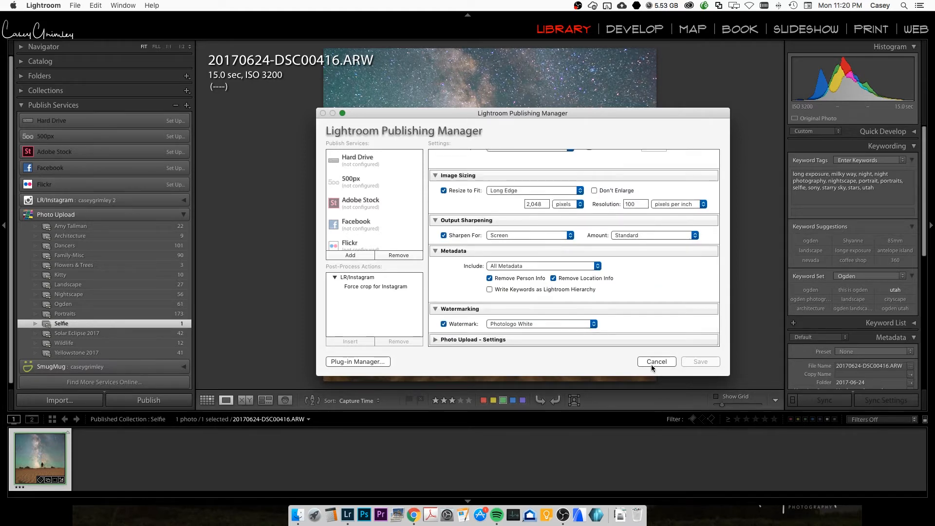
click(652, 364)
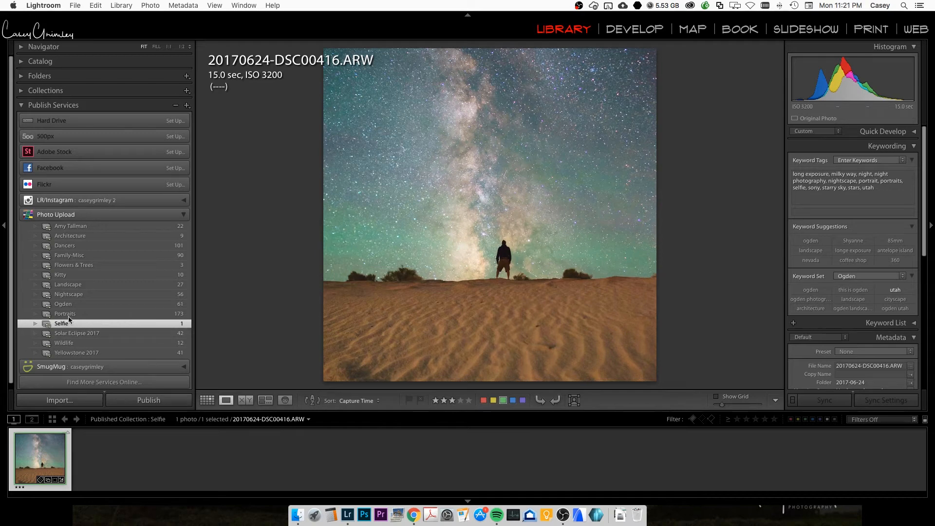
Step: Publish the Selfie collection immediately and collapse the Photo Upload service
right_click(113, 327)
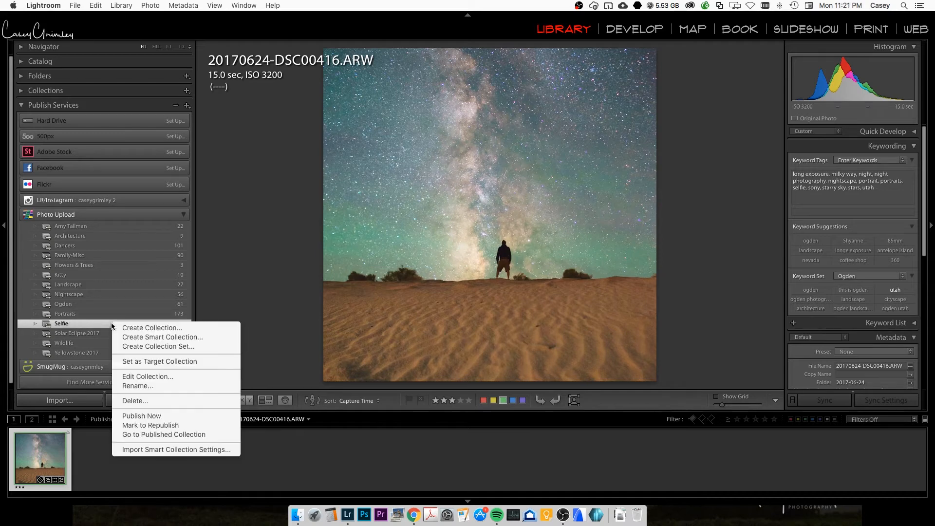
click(169, 417)
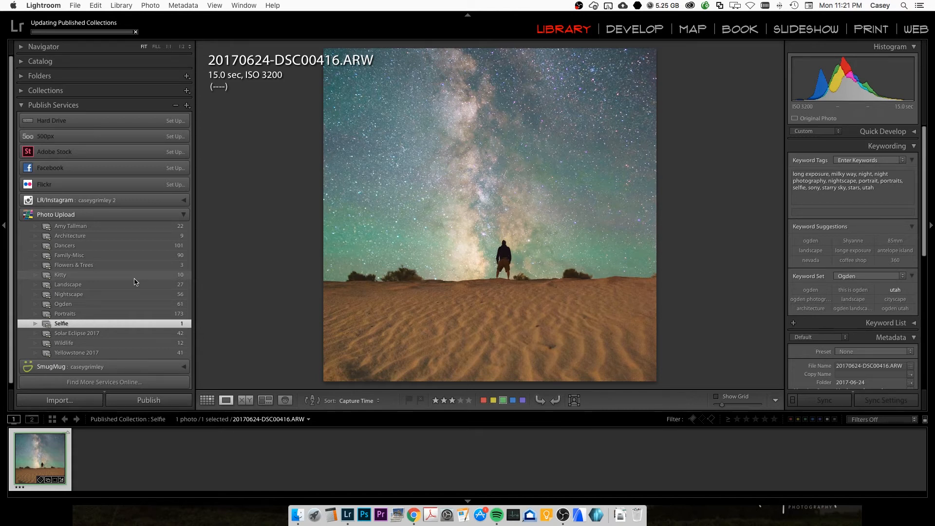
click(183, 215)
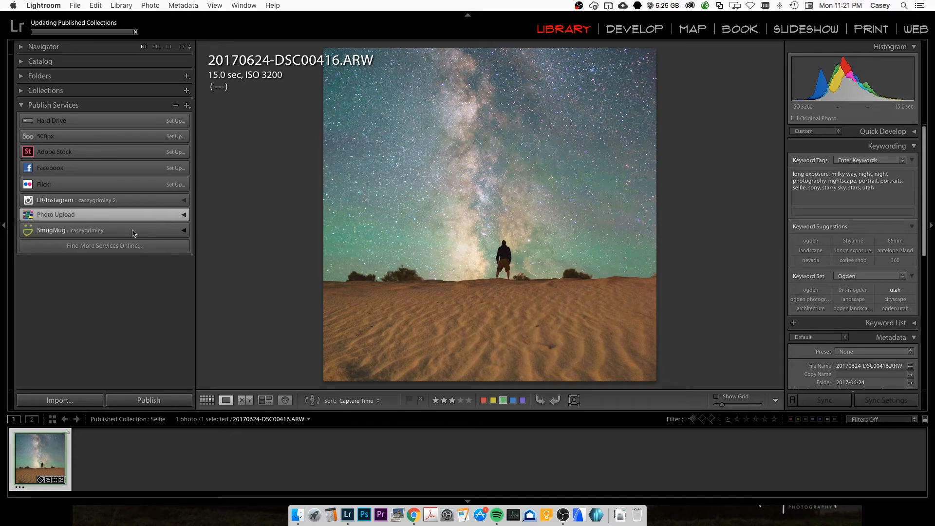
Step: Expand the SmugMug service and collapse its 2013 Photos, 2017 Photos and Galleries folders
right_click(98, 229)
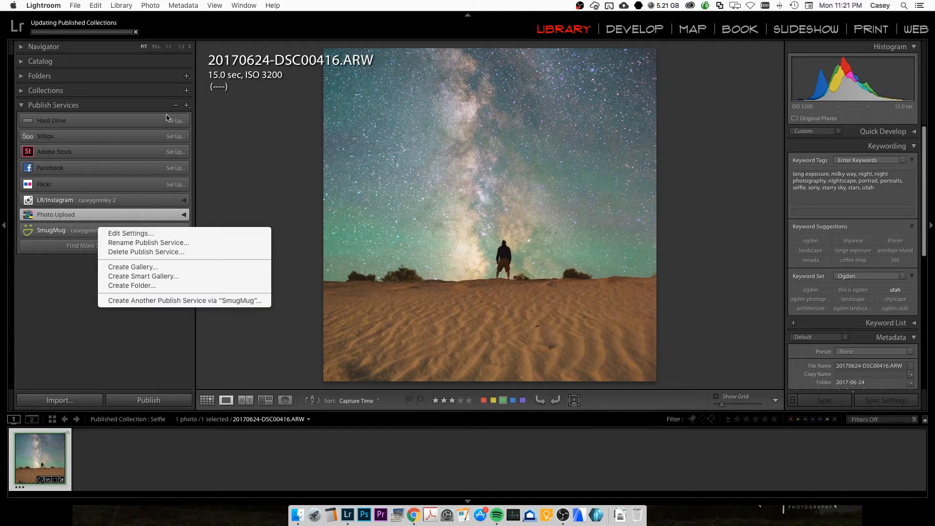
click(186, 106)
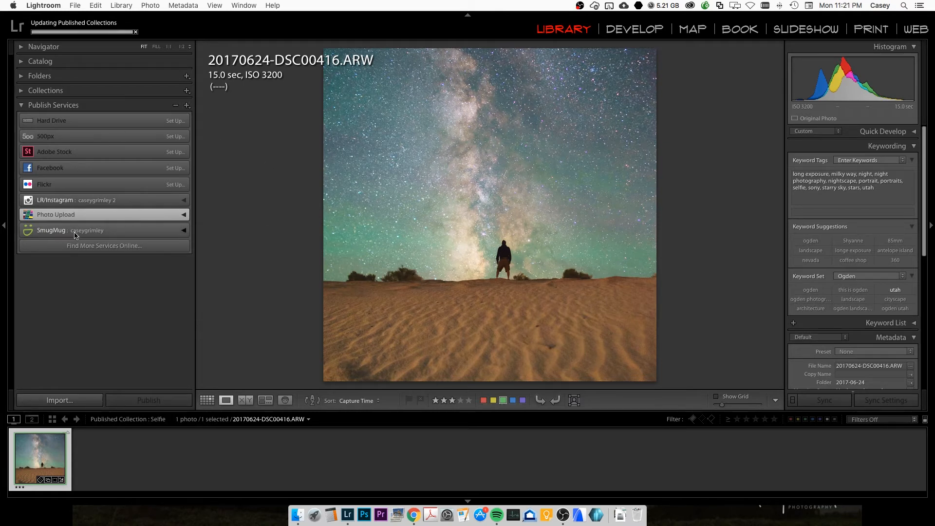
click(184, 231)
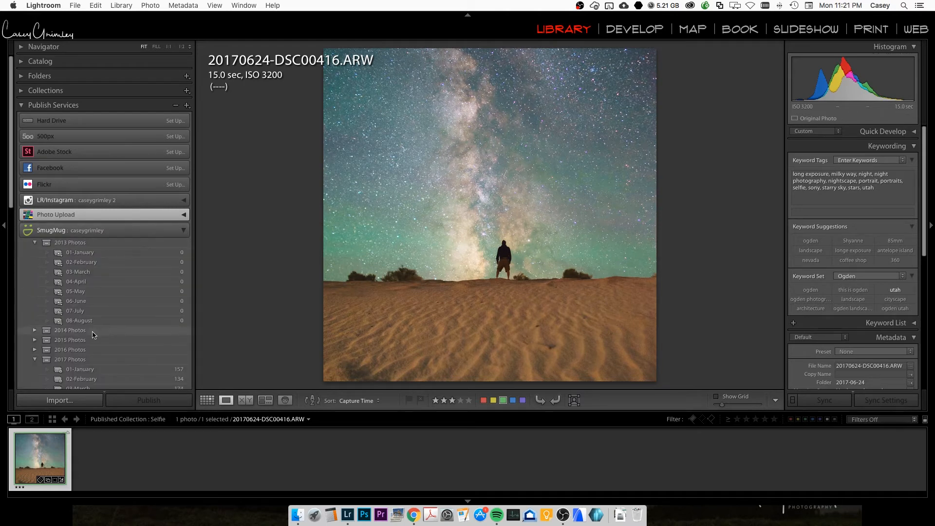
click(35, 243)
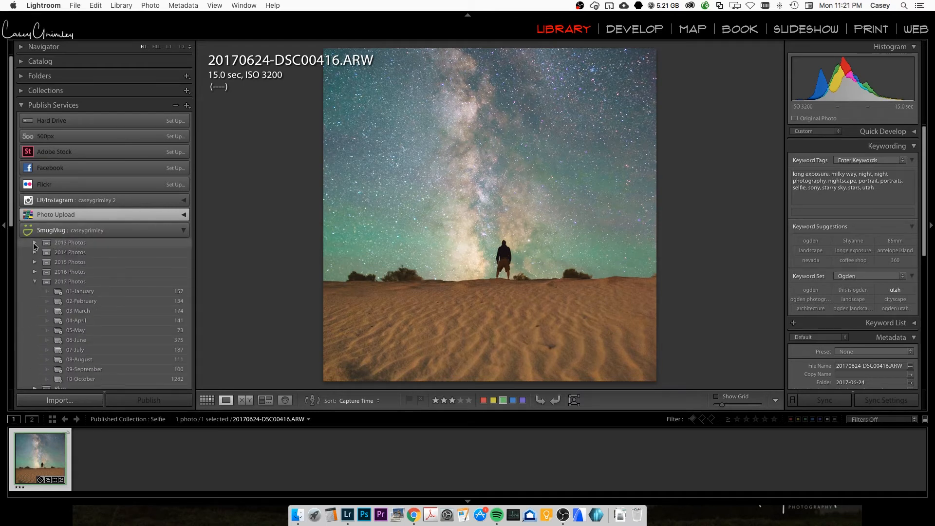
click(36, 282)
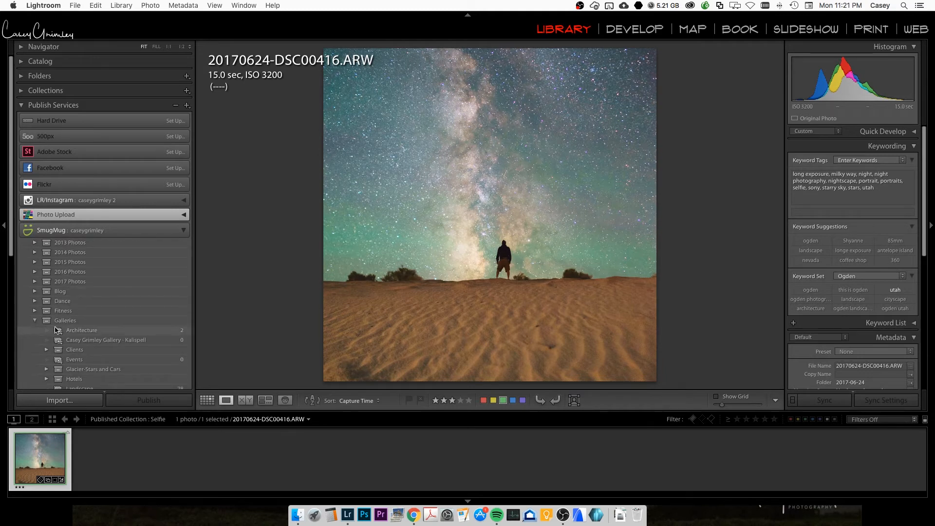
click(36, 321)
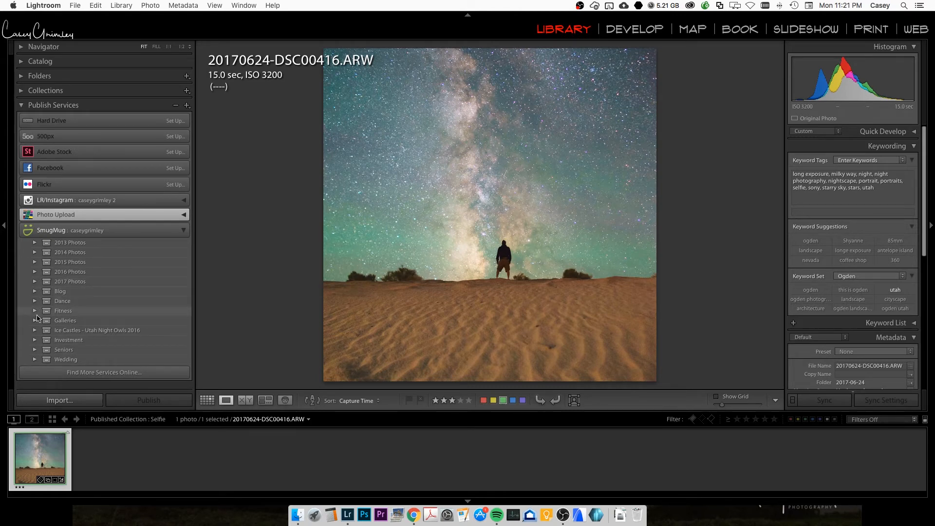
Step: Look through the Galleries, 2017 Photos and 2015 Photos folders, and expand 2017 Photos to view its monthly galleries
click(55, 321)
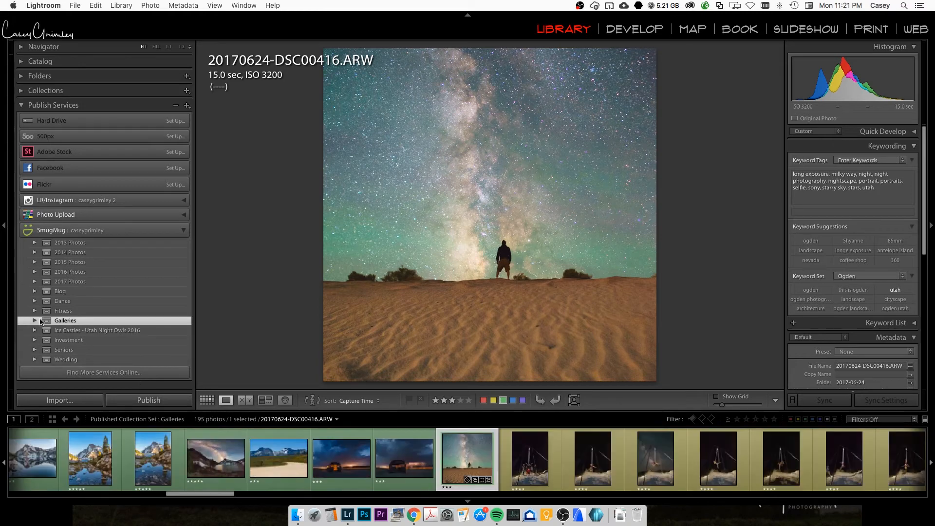
click(55, 282)
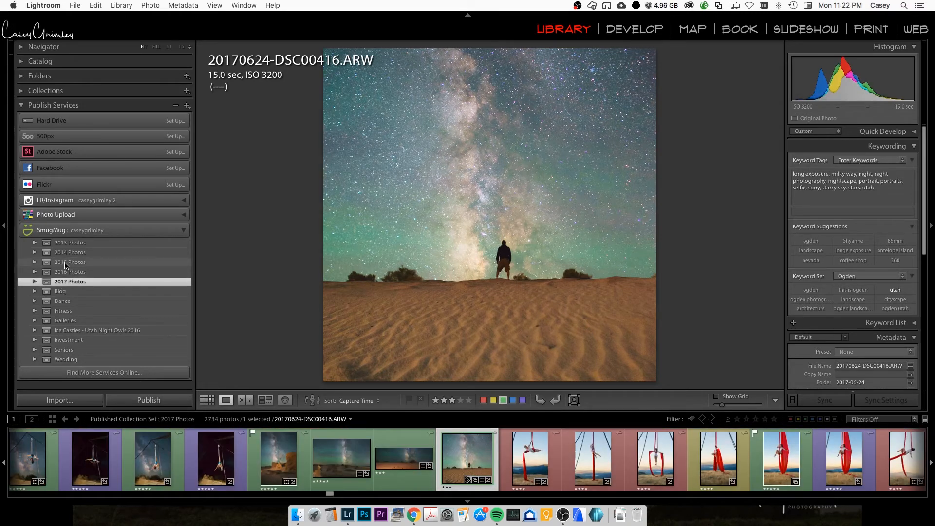
click(66, 263)
click(37, 282)
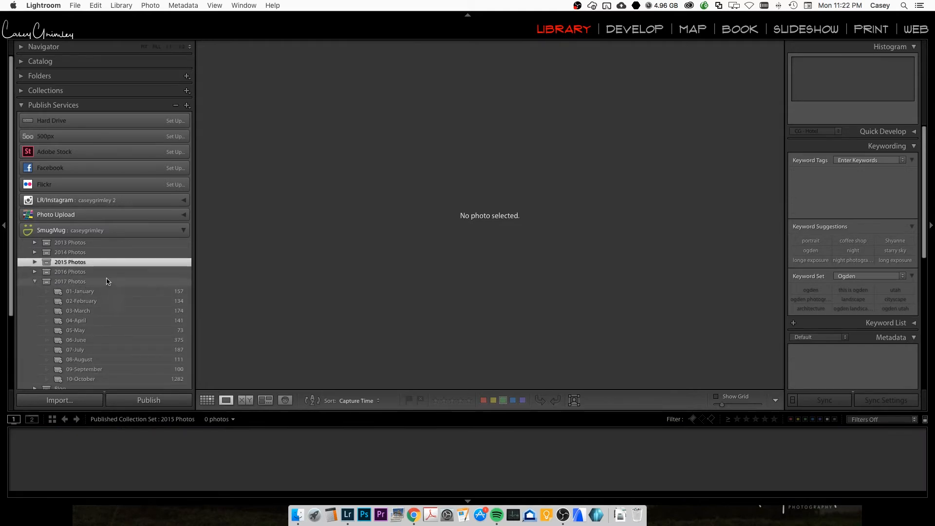
click(37, 282)
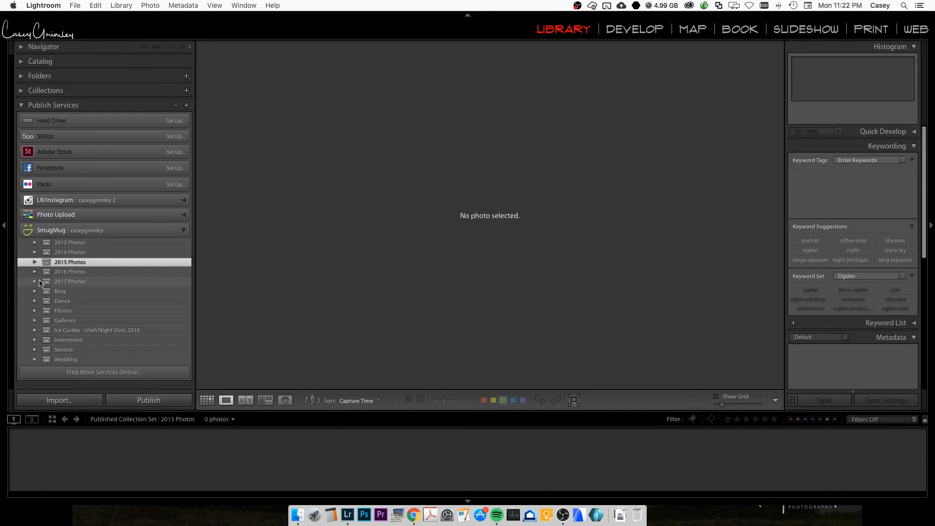
click(48, 283)
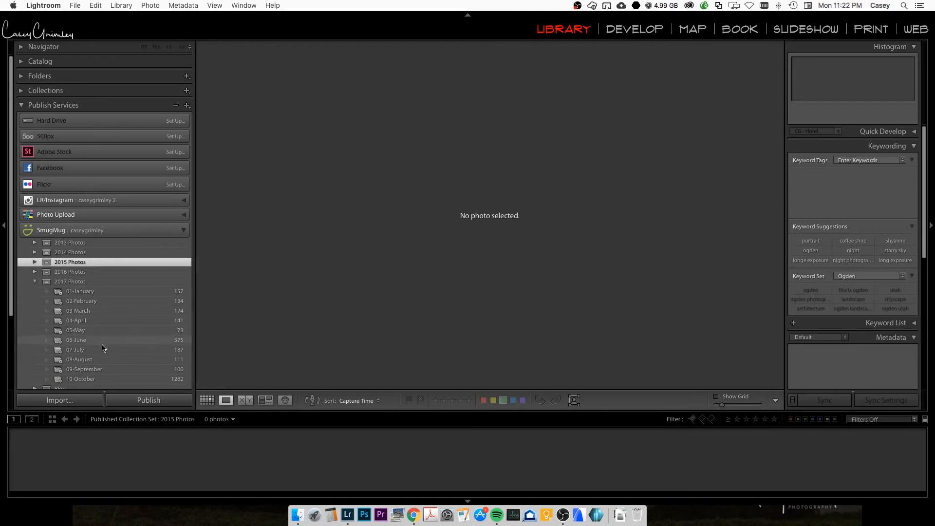
scroll(89, 382, down, 1)
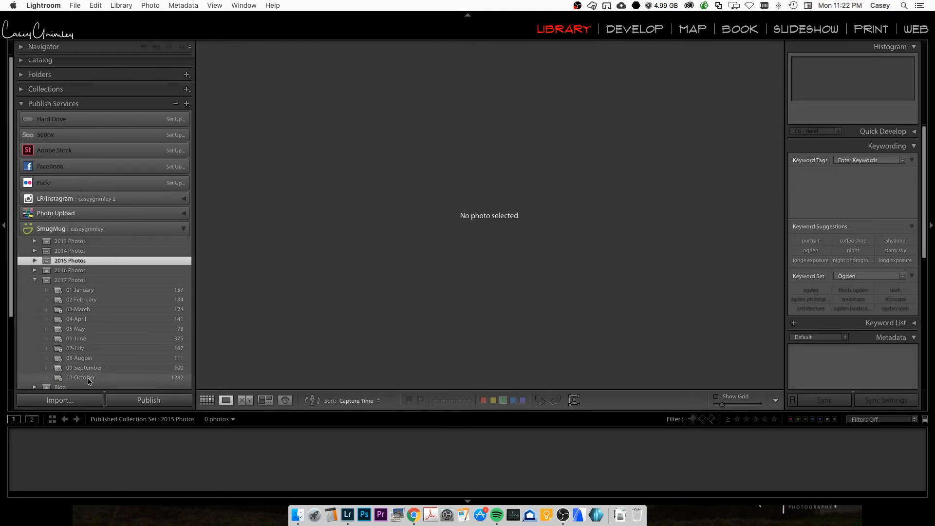
Step: Start a new smart gallery named 11-November inside the SmugMug 2017 Photos folder
click(78, 281)
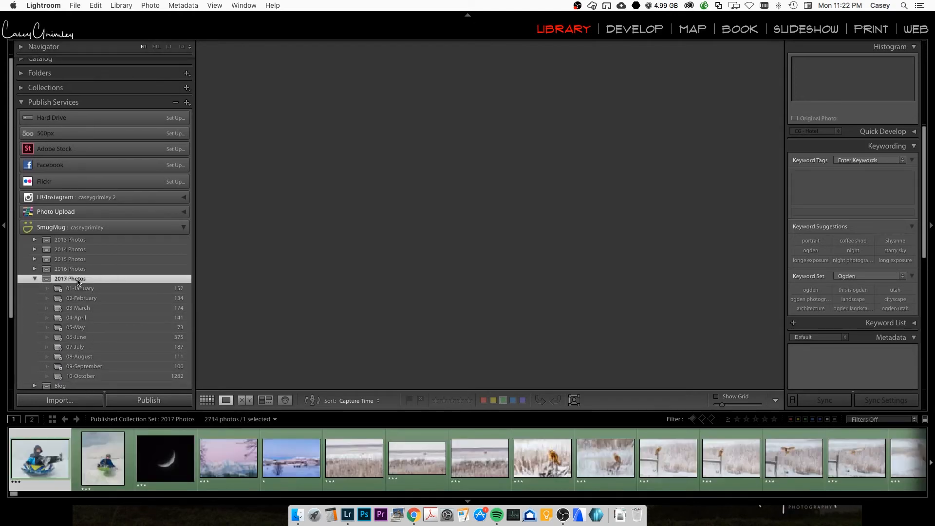
right_click(81, 279)
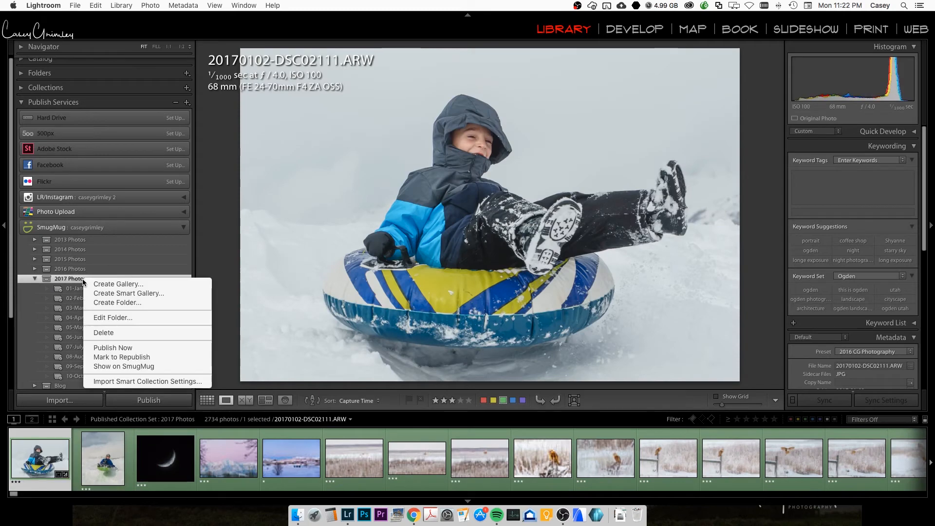
click(116, 294)
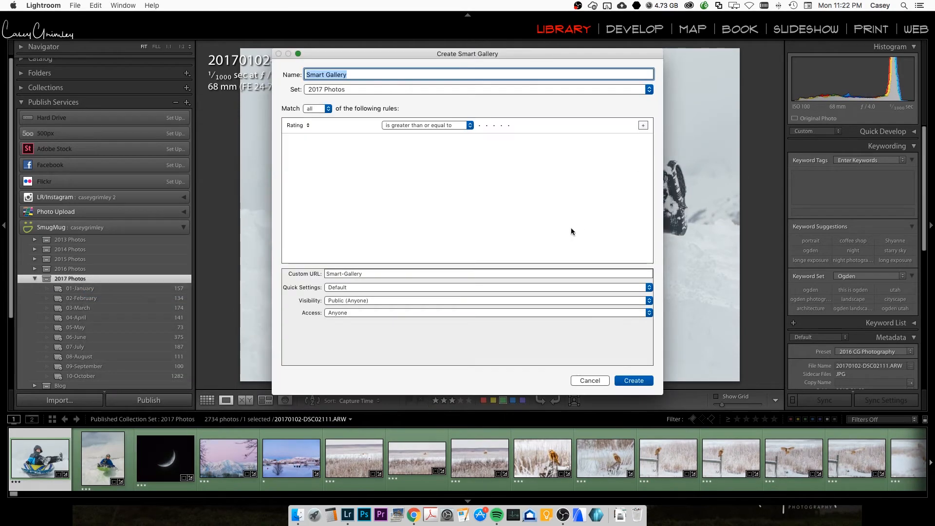
text(11-November)
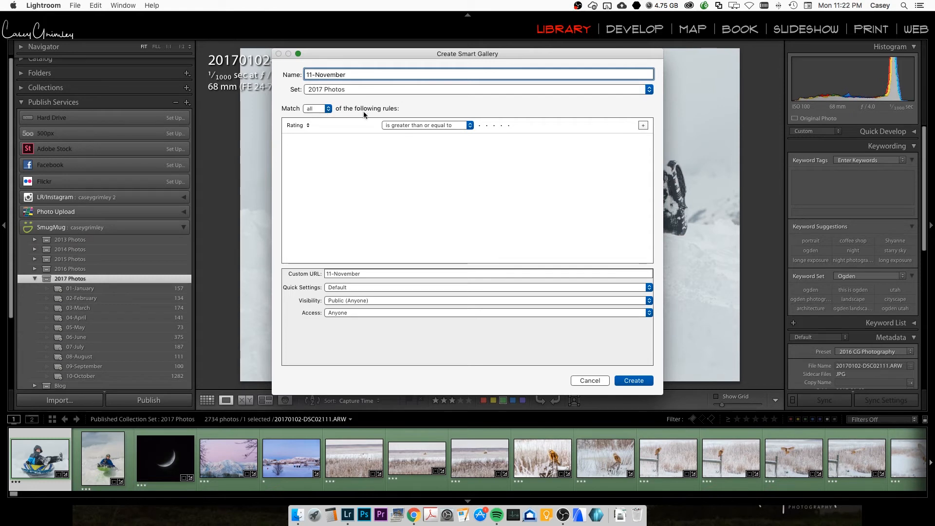
Step: Set the smart gallery's first rule to Capture Date in the range 2017-11-01 to 2017-11-30
click(303, 125)
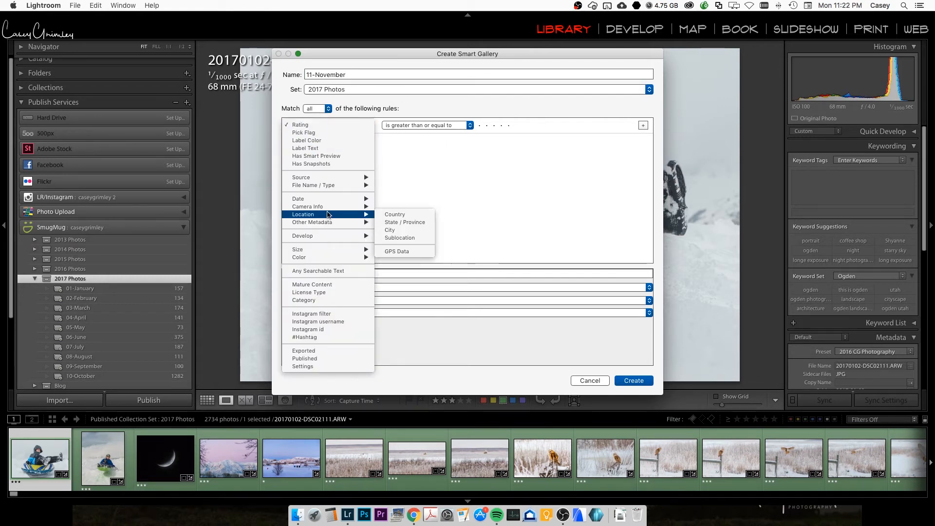
mouse_move(341, 198)
click(386, 200)
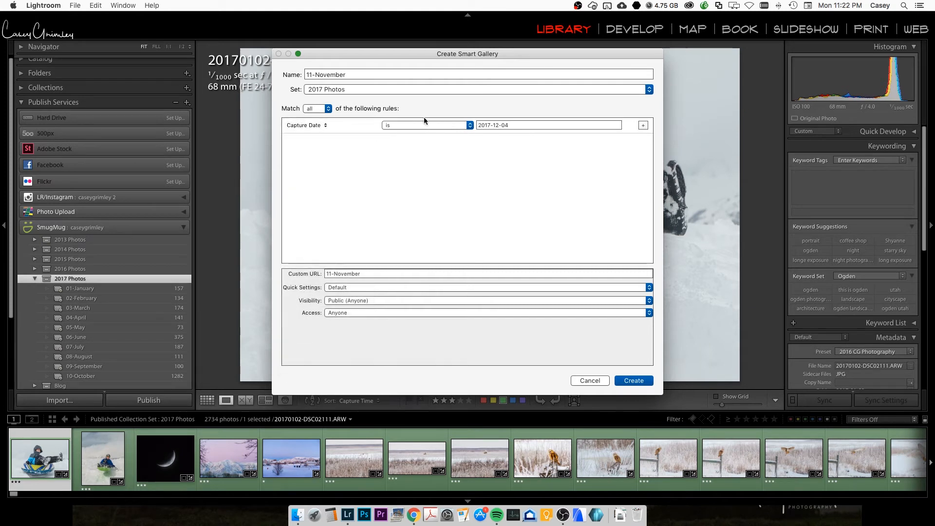
click(424, 126)
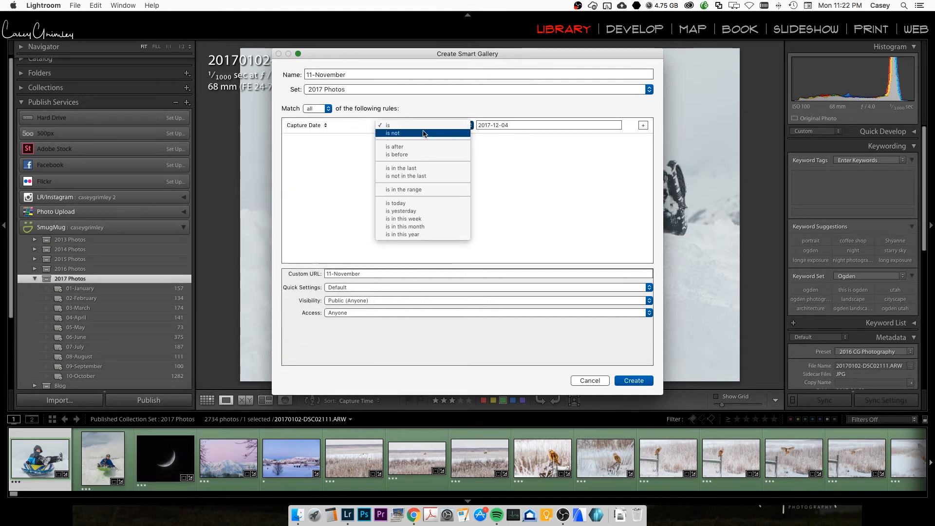
click(420, 191)
double_click(499, 126)
click(503, 125)
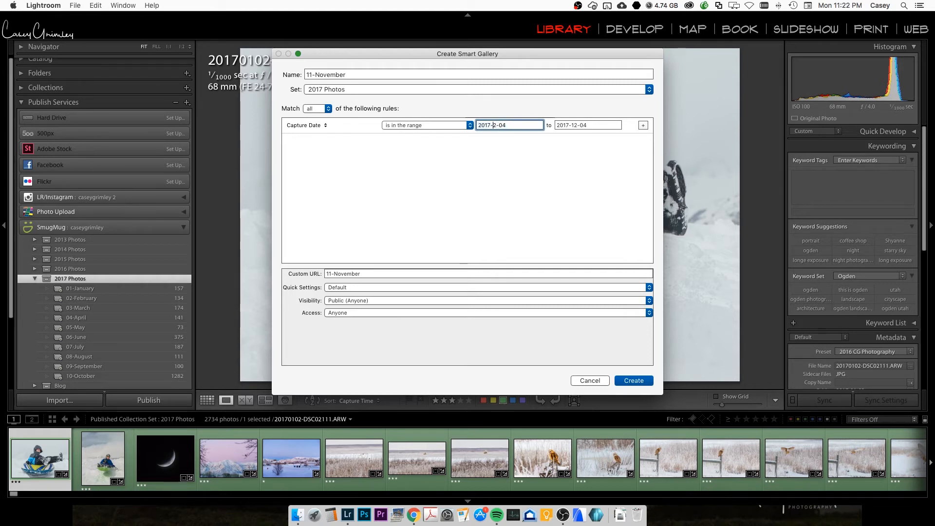
text(1)
key(Tab)
click(574, 126)
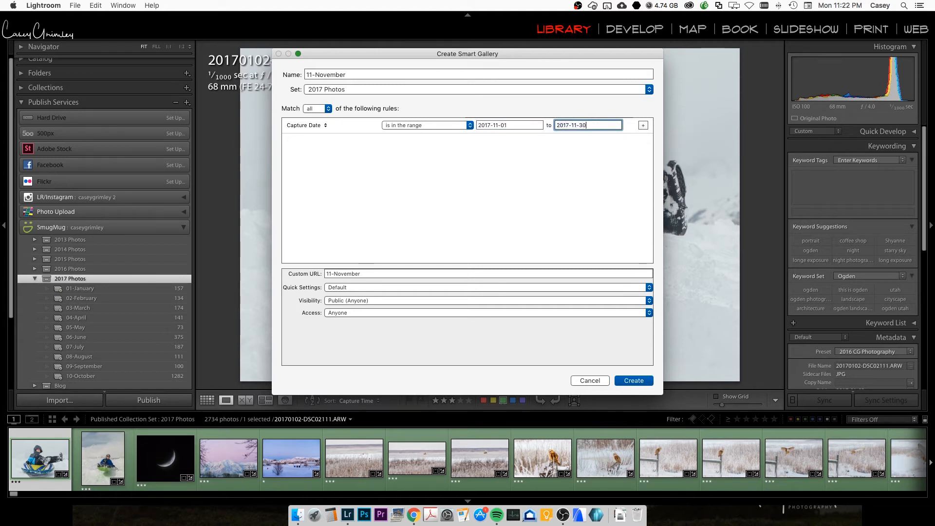
Step: Add a second rule to the smart gallery based on Label Color
click(641, 125)
click(303, 141)
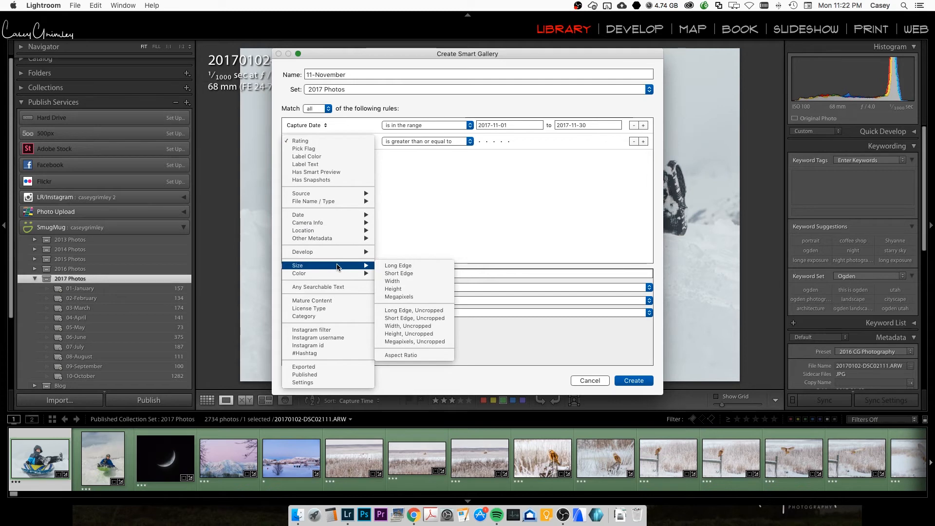
mouse_move(355, 277)
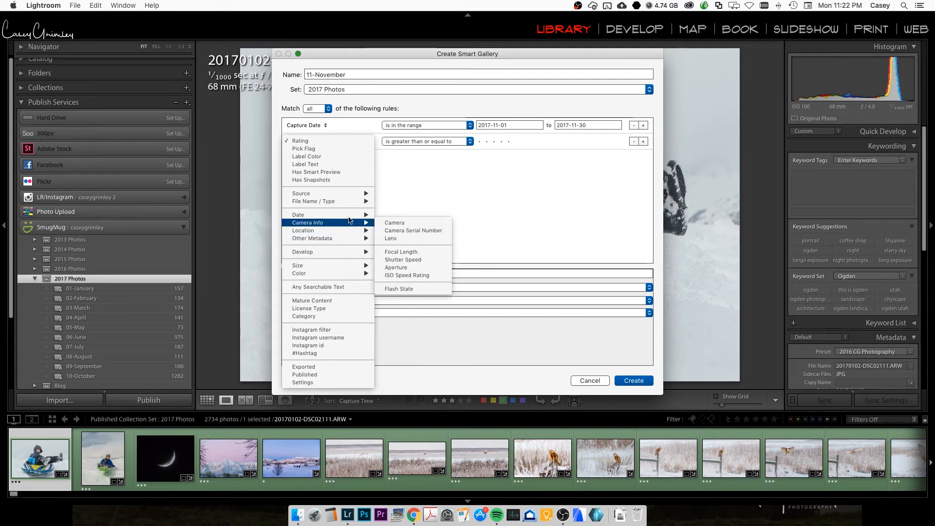
mouse_move(351, 204)
mouse_move(349, 233)
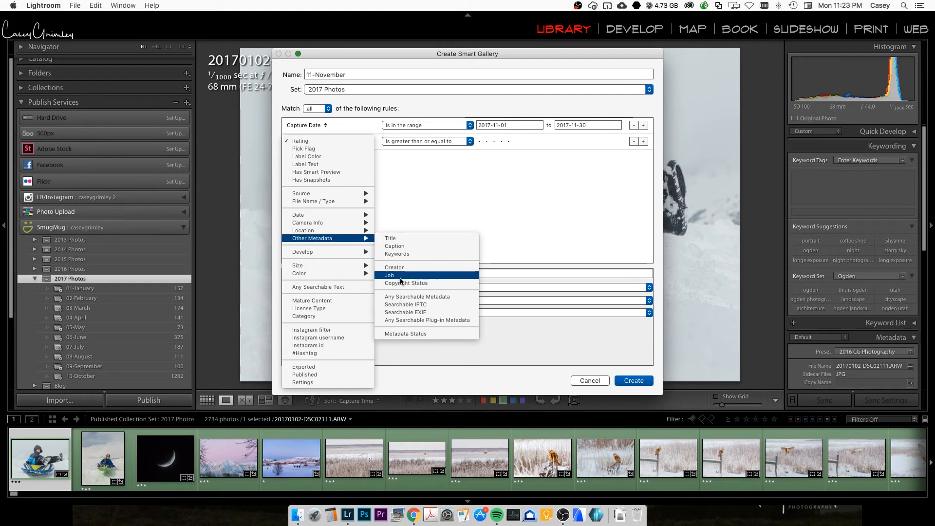
mouse_move(329, 256)
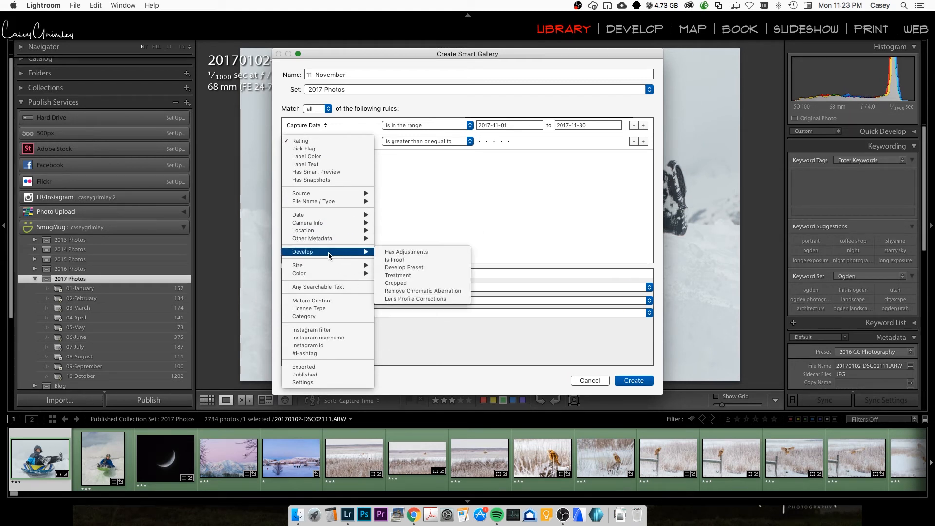
click(313, 158)
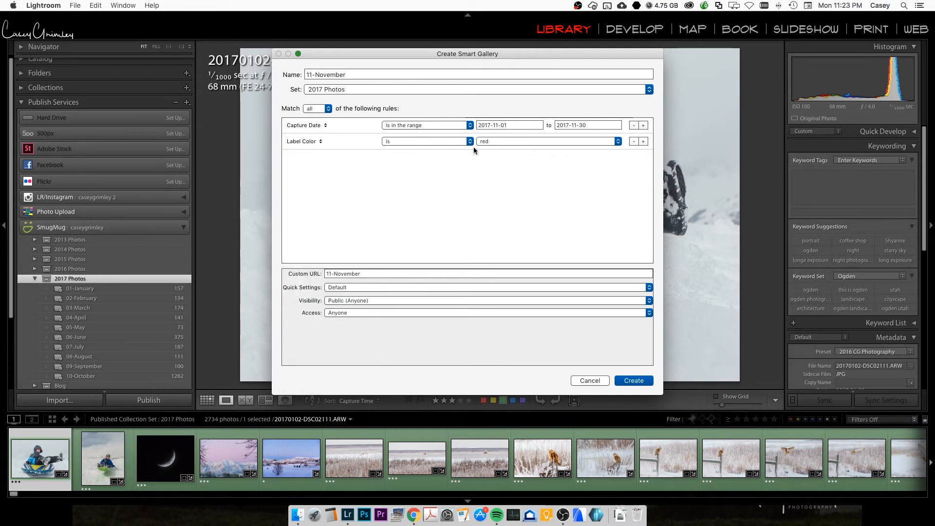
Step: Set the Label Color rule's condition to "is not" with the value none
click(446, 144)
click(424, 143)
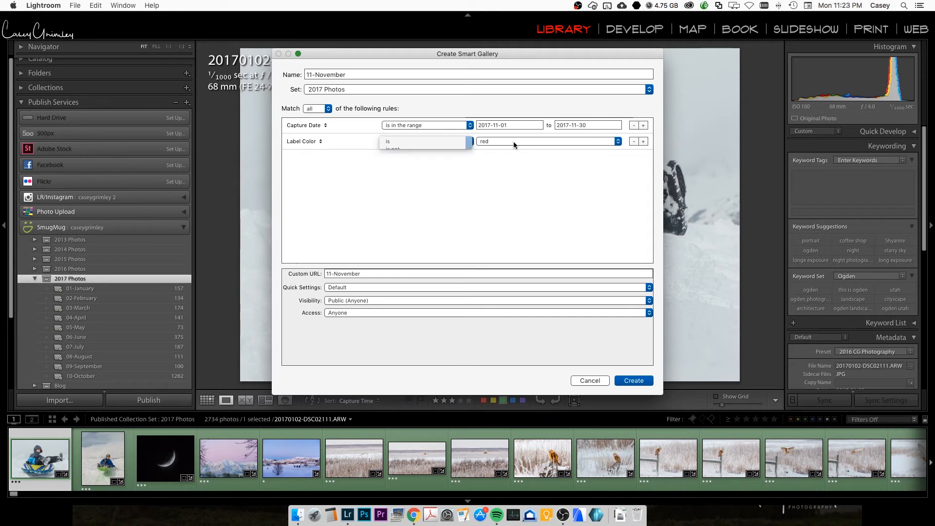
click(513, 141)
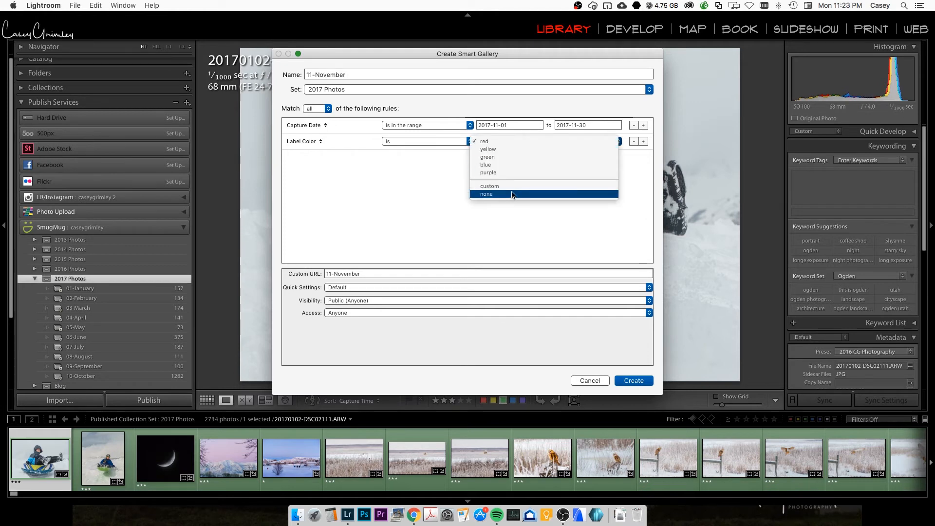
click(419, 141)
click(422, 150)
click(497, 142)
click(487, 194)
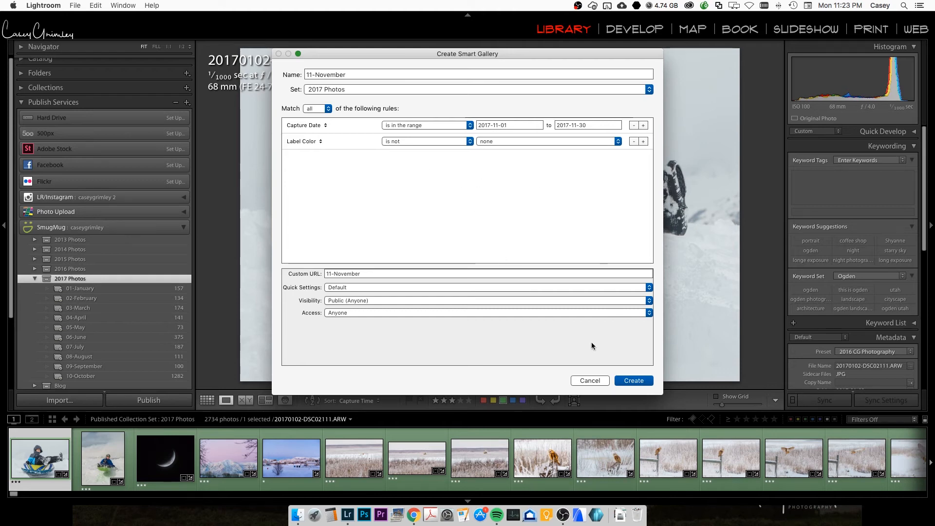
Step: Create the 11-November smart gallery and look through the photos it collects
click(628, 381)
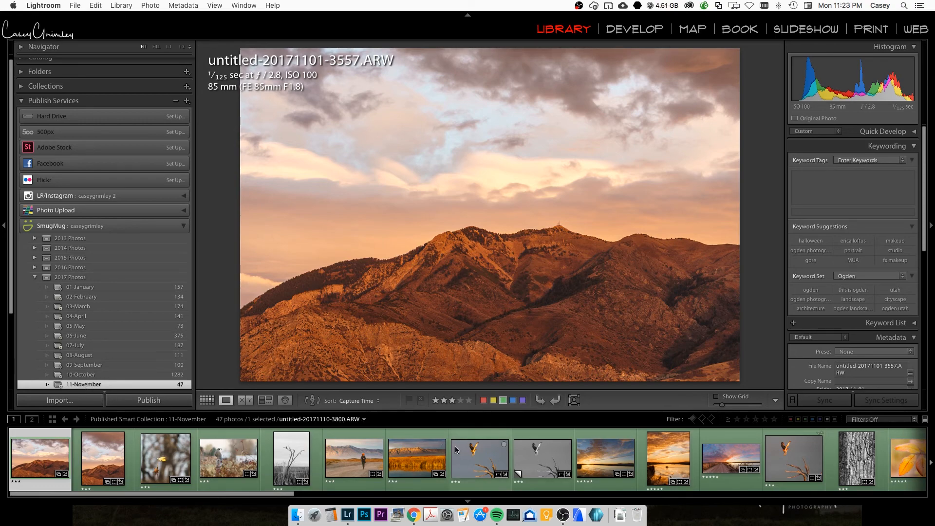
scroll(442, 454, down, 15)
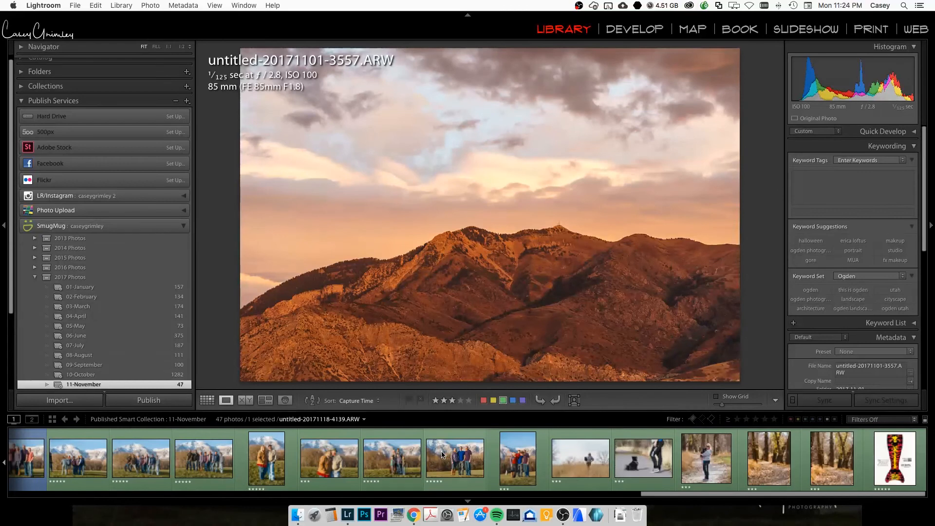
scroll(442, 454, up, 15)
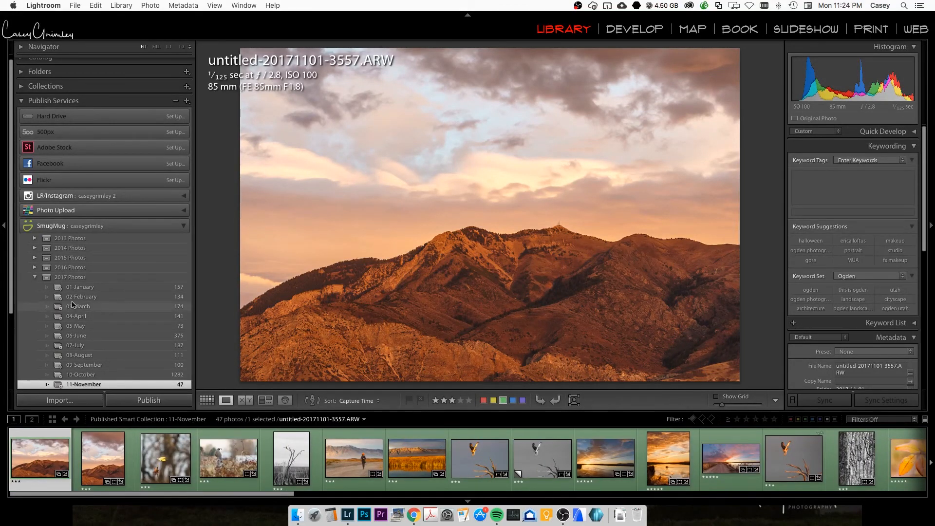
Step: Show the 10-October gallery on the SmugMug website in the browser and look through its published photos
right_click(74, 276)
click(211, 275)
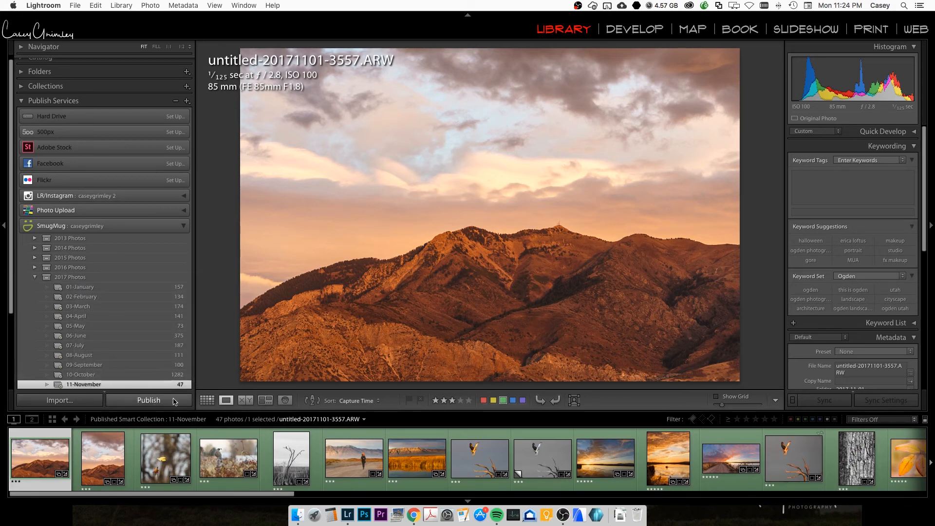
right_click(105, 378)
click(89, 377)
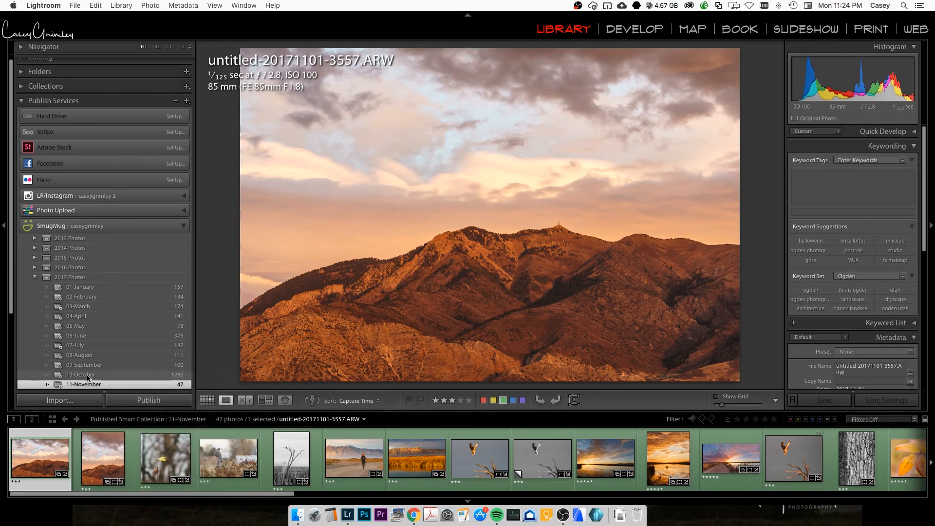
right_click(86, 376)
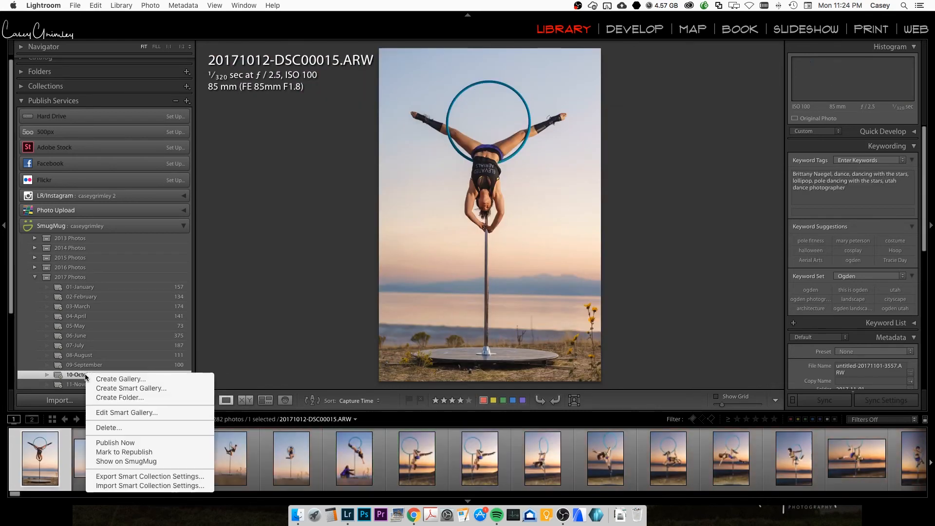
click(155, 462)
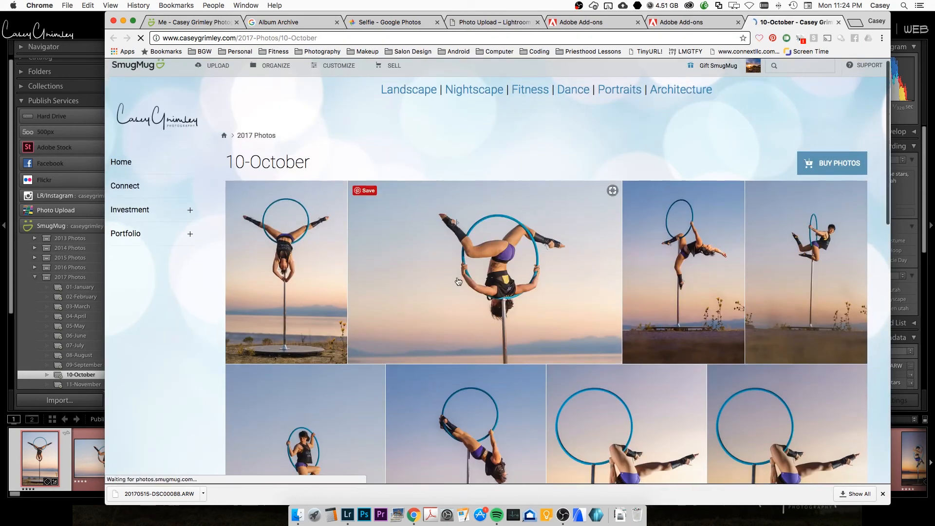
scroll(458, 282, down, 10)
scroll(458, 281, down, 10)
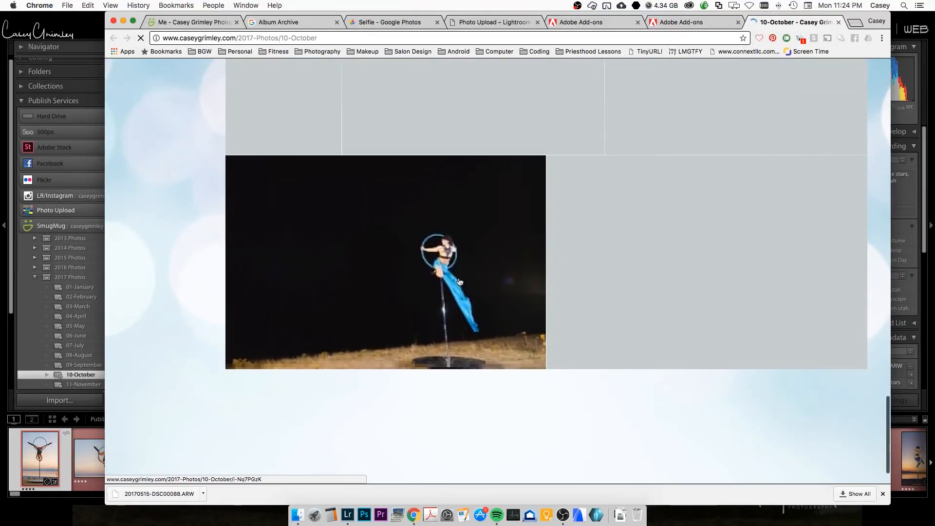
scroll(459, 283, down, 5)
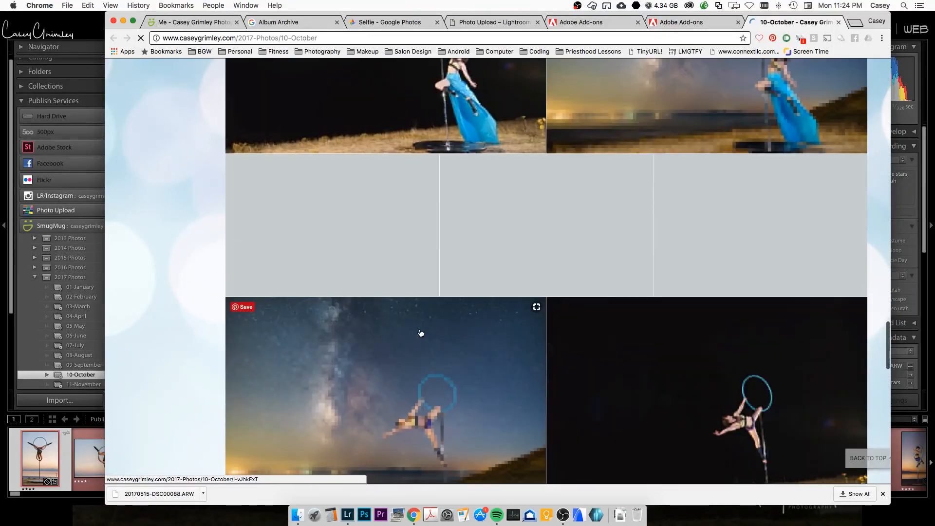
scroll(431, 325, down, 6)
scroll(429, 335, up, 9)
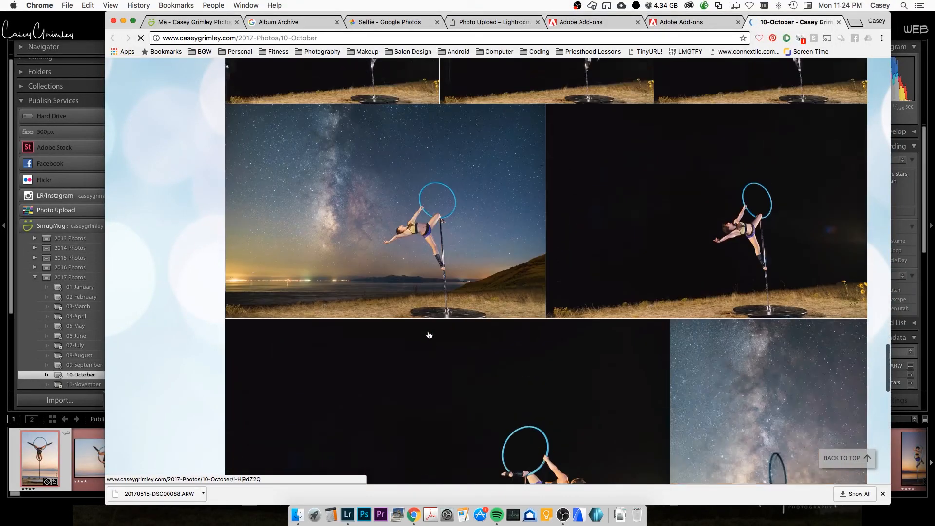
scroll(429, 335, up, 3)
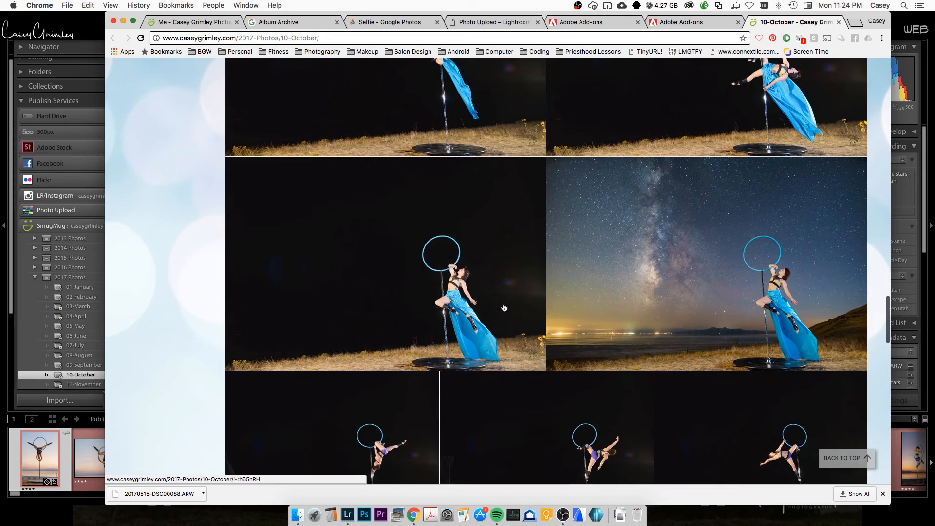
Step: Switch back to Lightroom and examine the 09-September gallery's new and published photos in the thumbnail grid
click(32, 460)
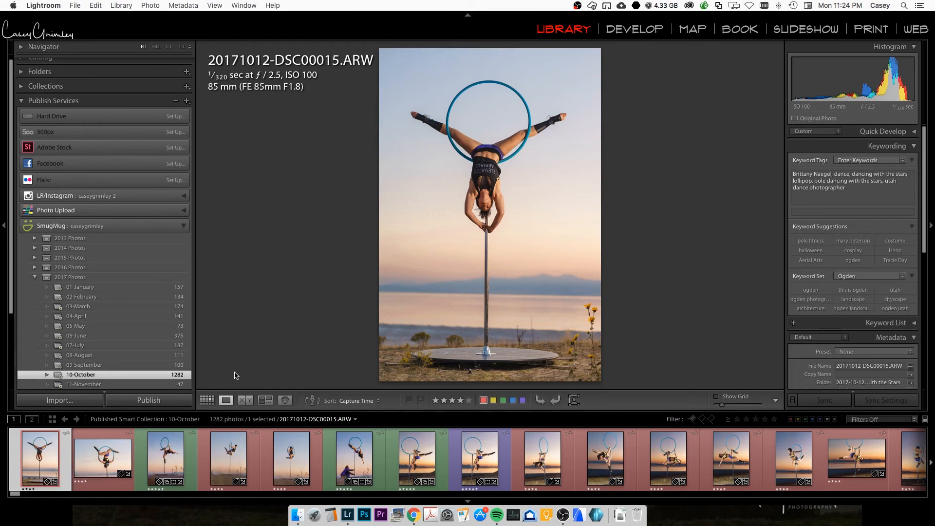
click(146, 365)
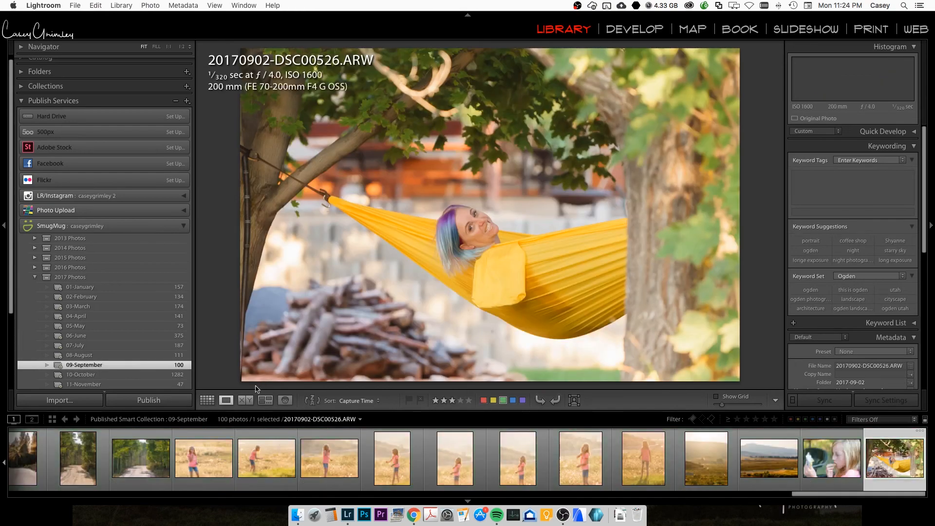
click(208, 400)
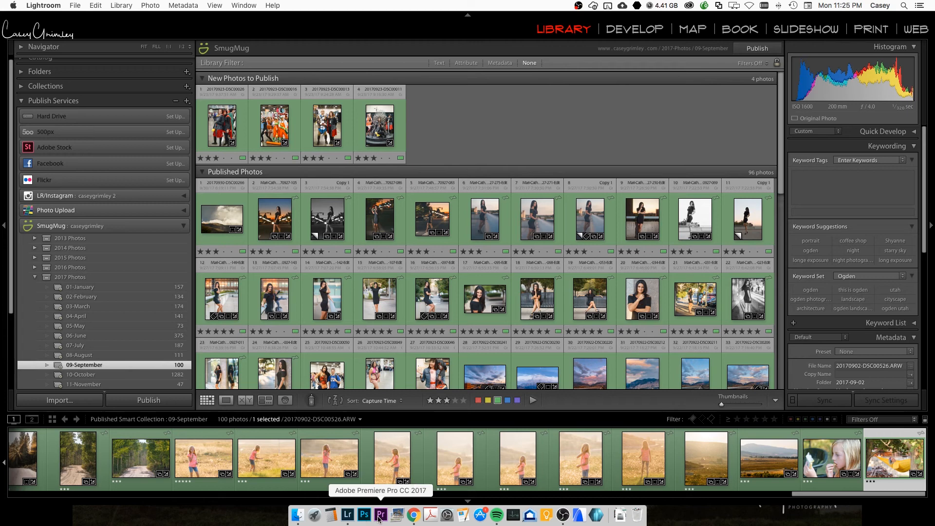
scroll(429, 271, down, 5)
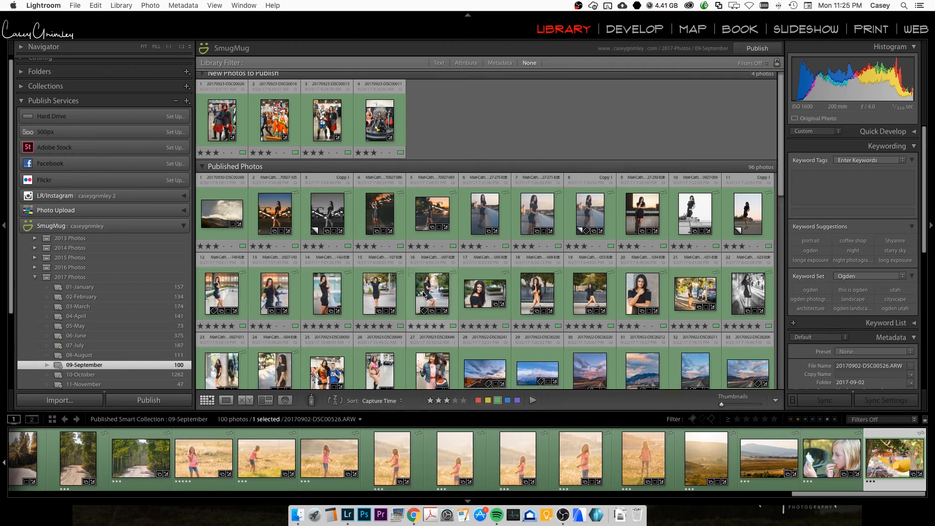
scroll(428, 297, down, 5)
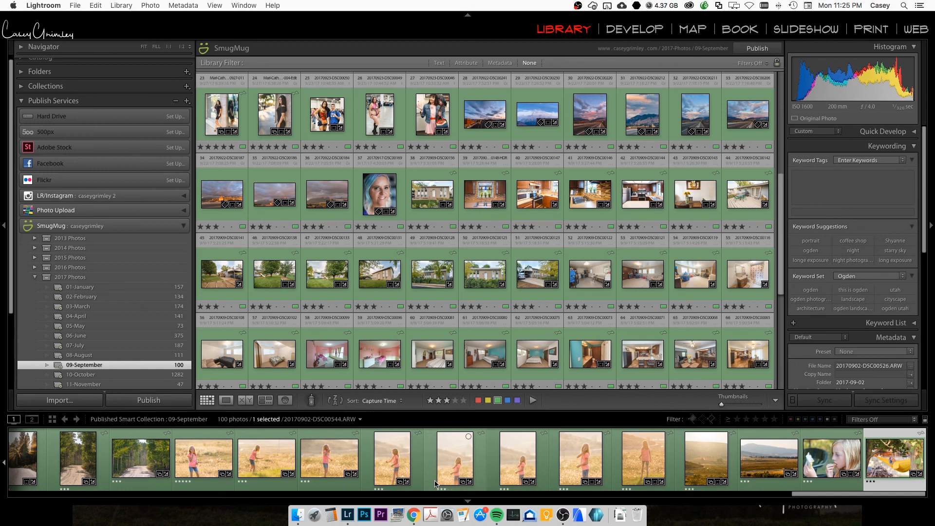
Step: Check the uploads and the folder backup progress in Amazon Drive, then close its window
click(592, 6)
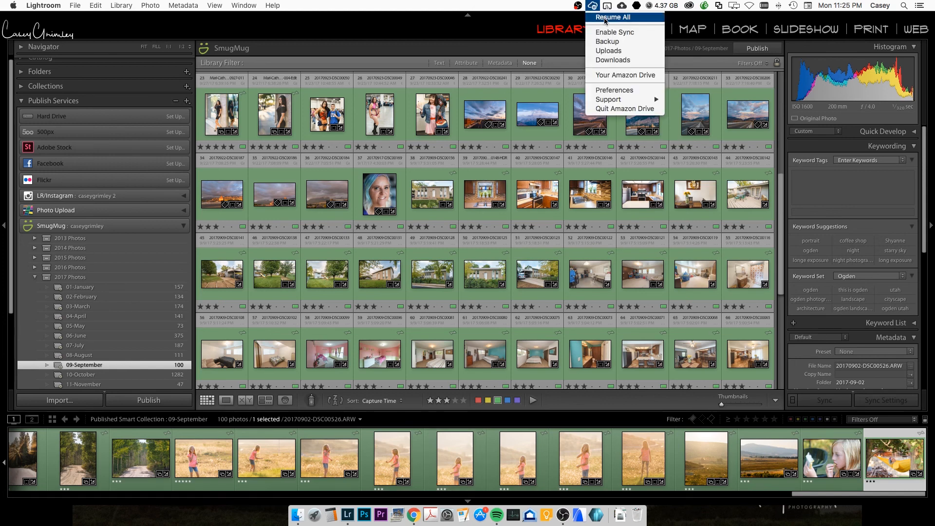
click(609, 50)
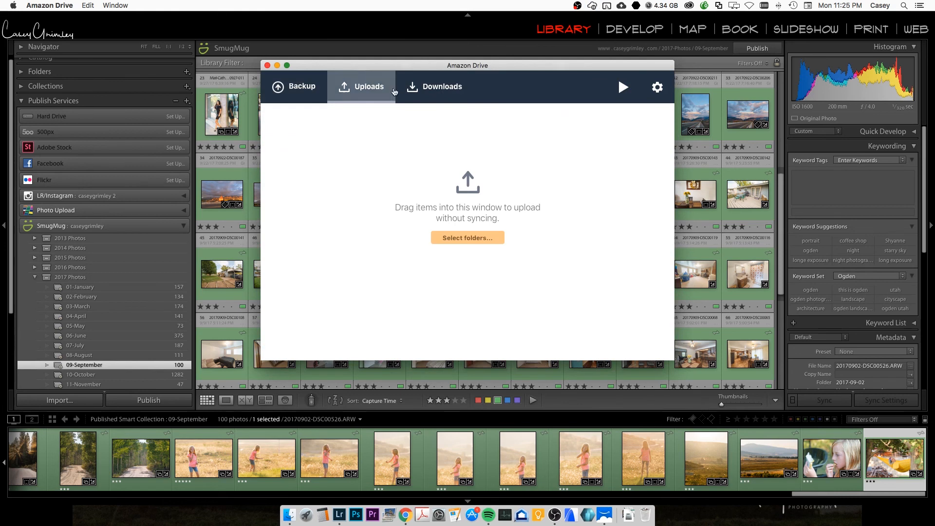
click(322, 92)
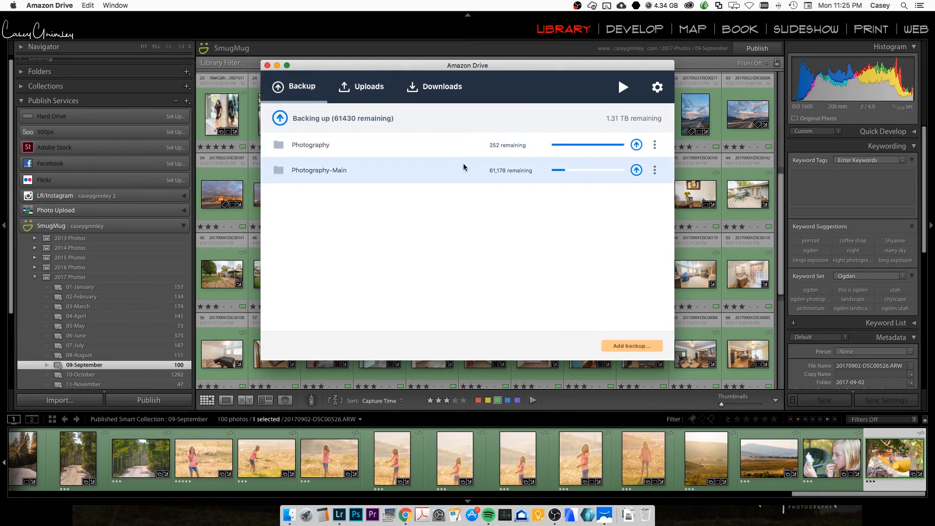
click(266, 65)
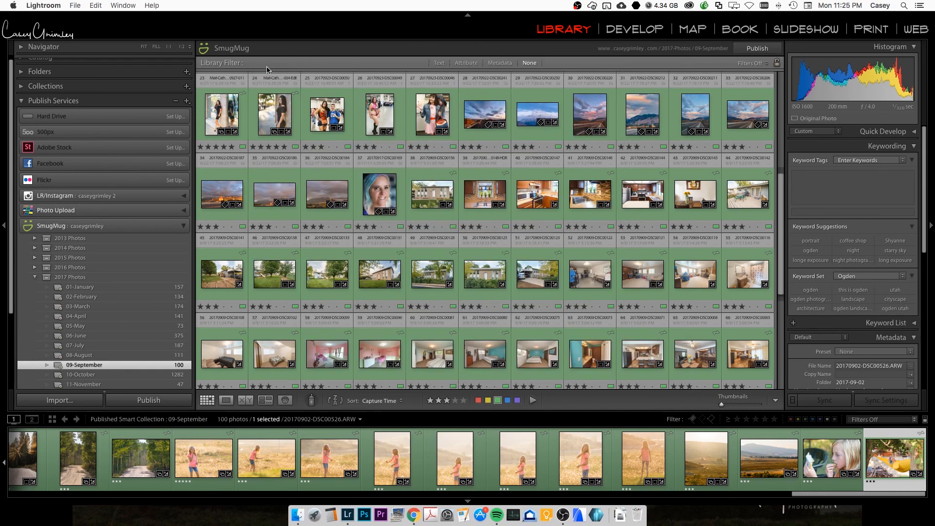